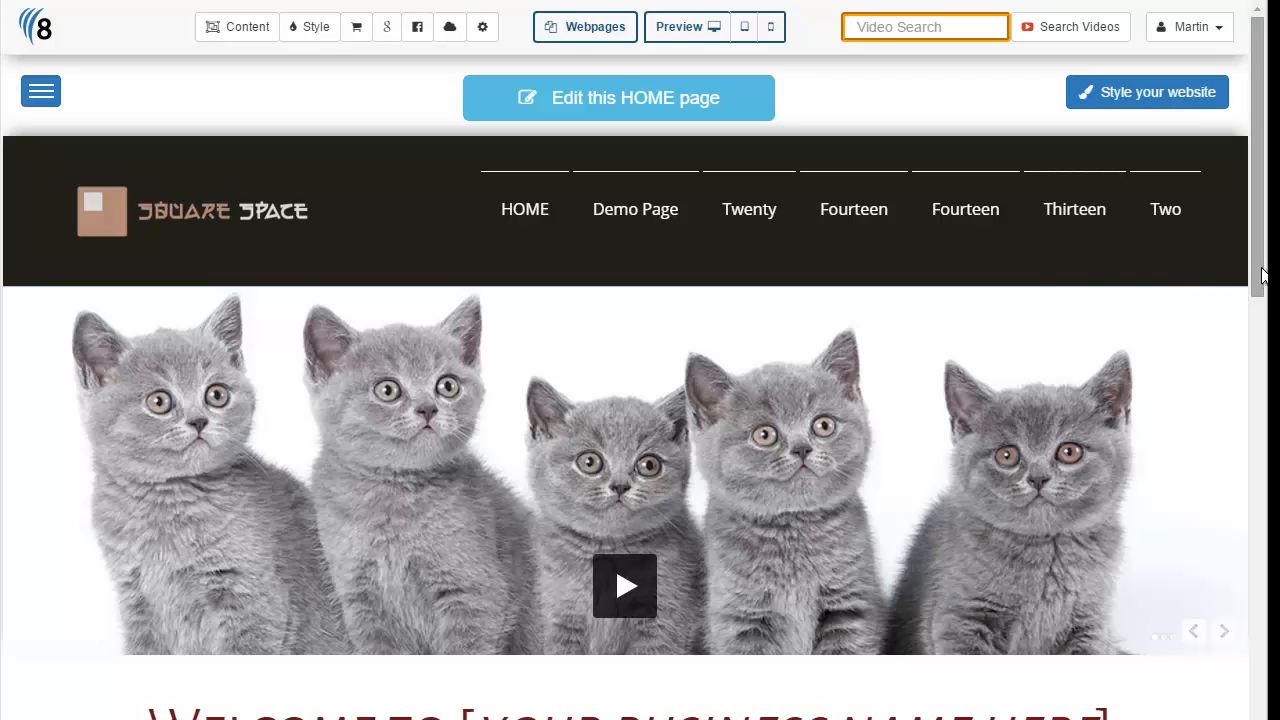
Open the demo page from the list of webpages and choose a pre-designed layout for it
left_click_drag(1262, 275, 1246, 386)
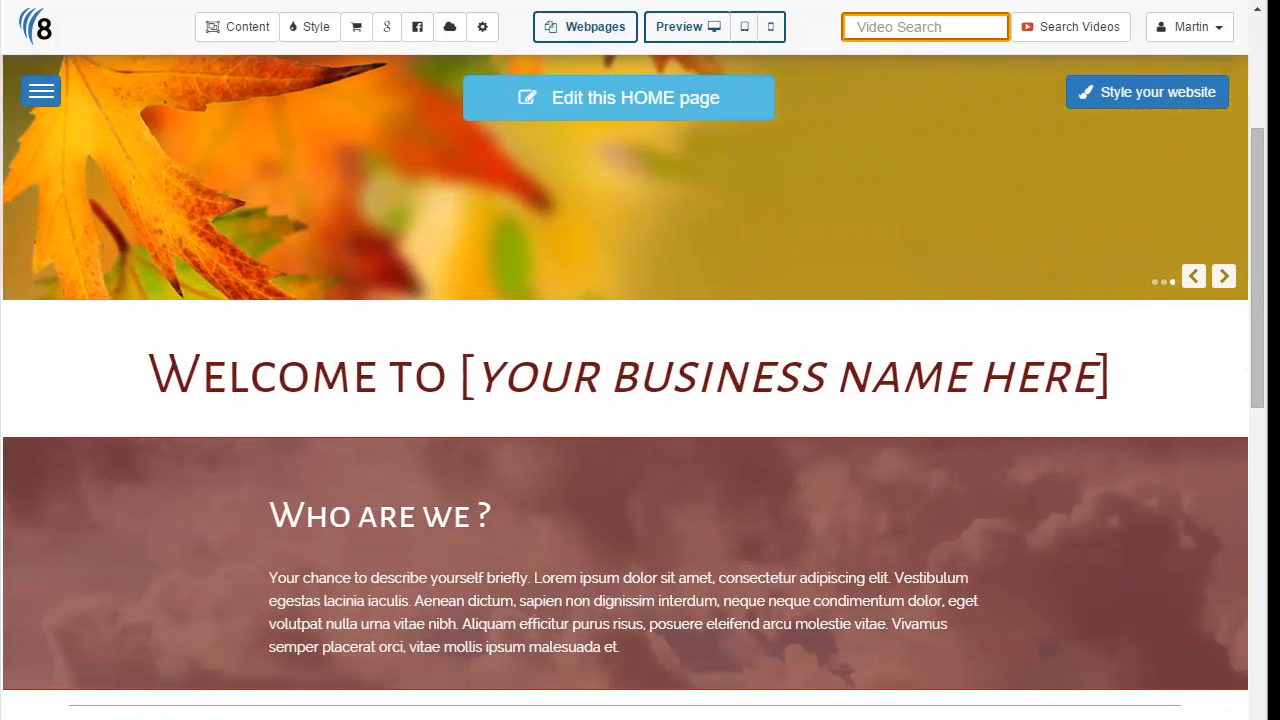
left_click(592, 24)
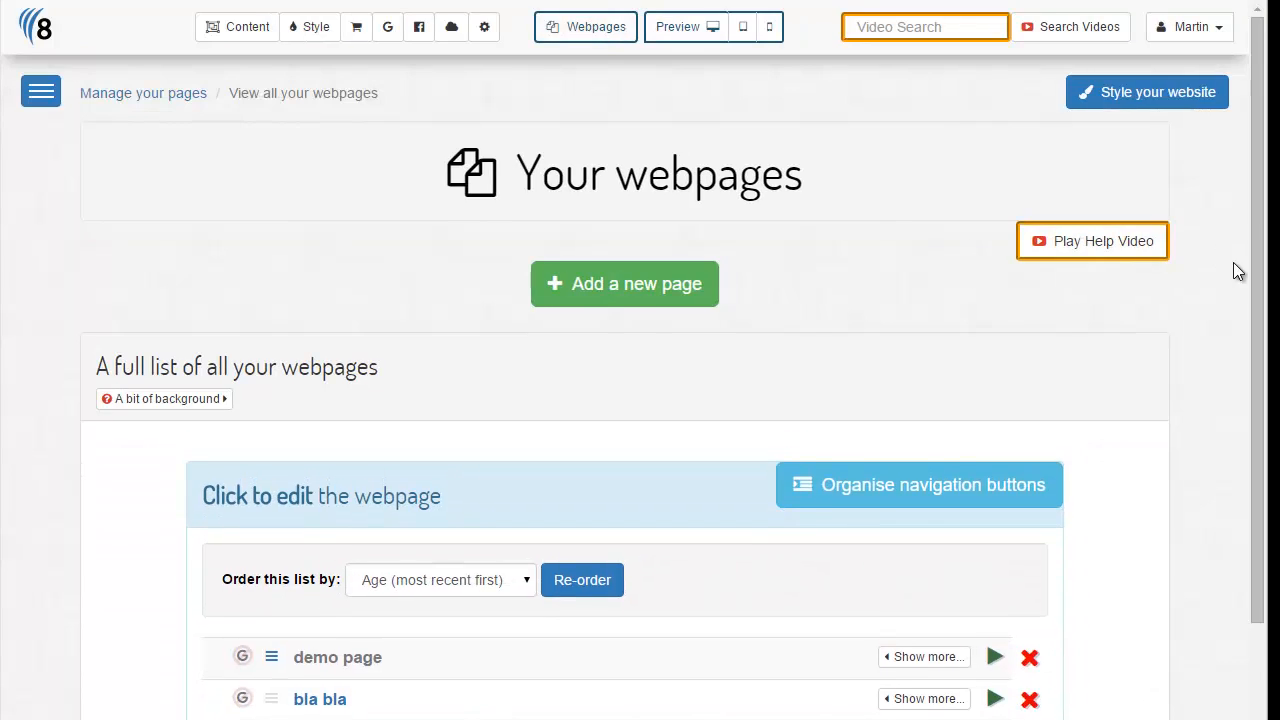
scroll(1256, 278, "down", 2)
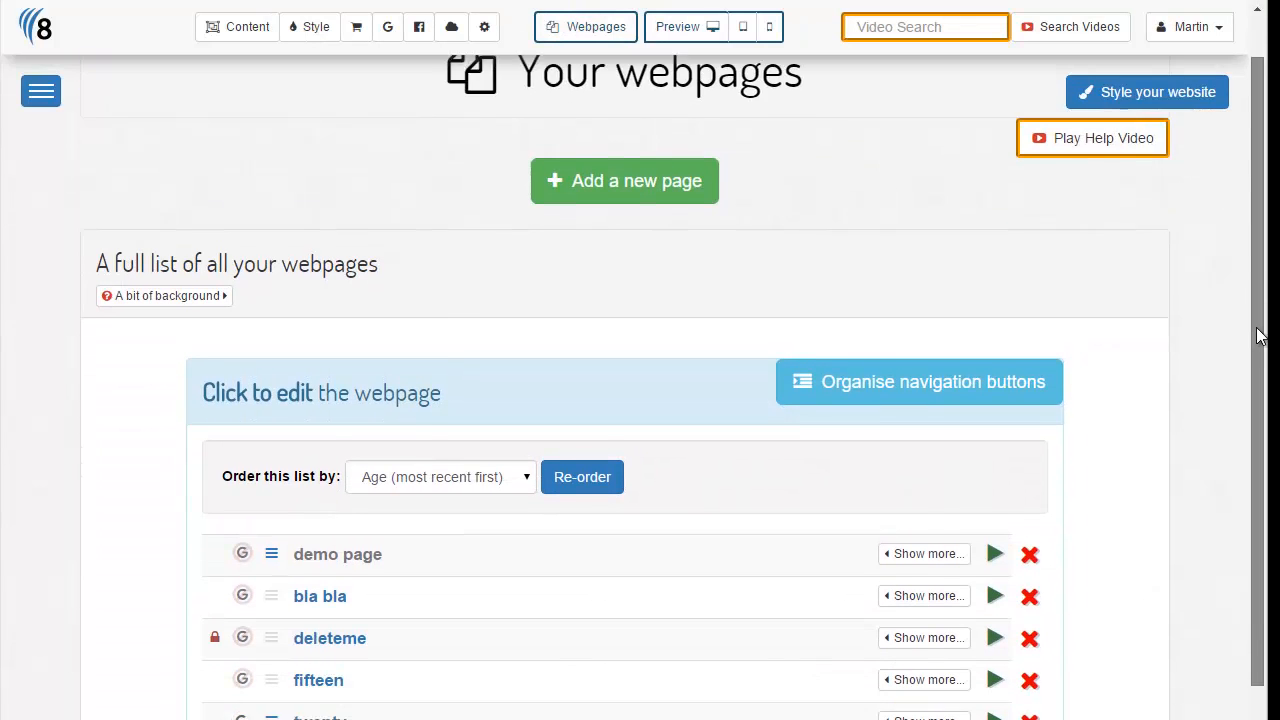
left_click(368, 521)
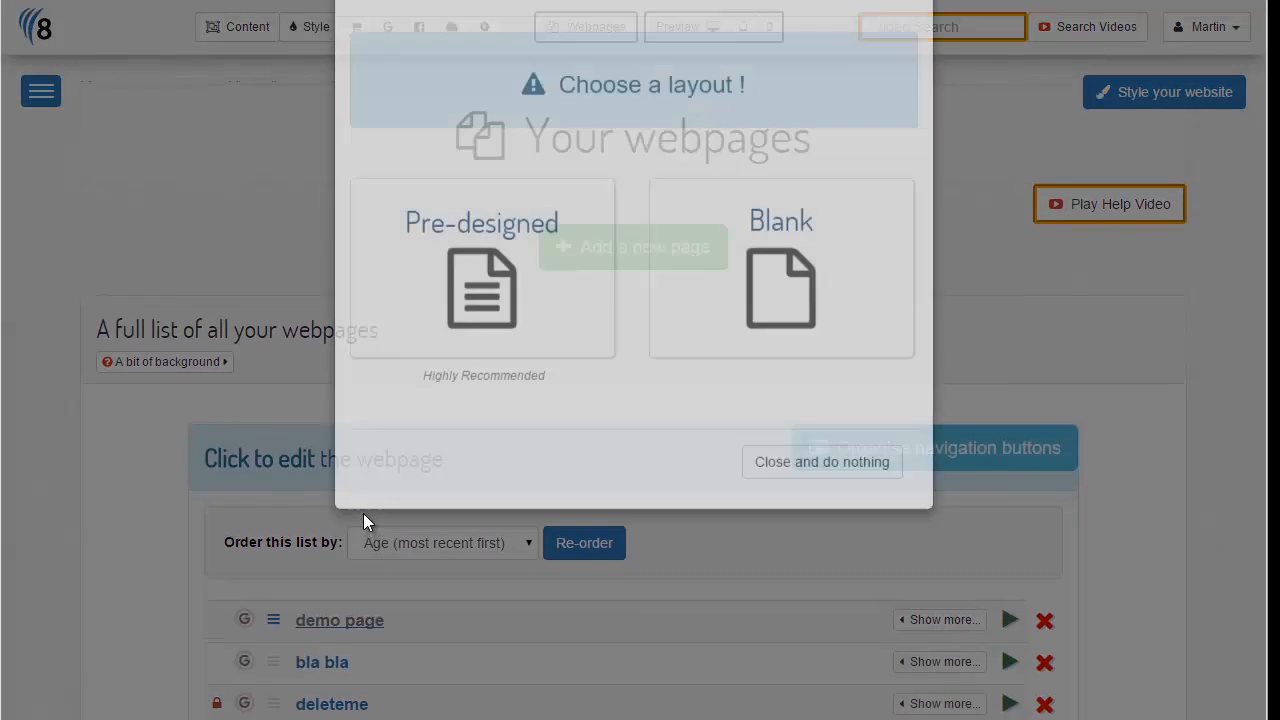
left_click(528, 357)
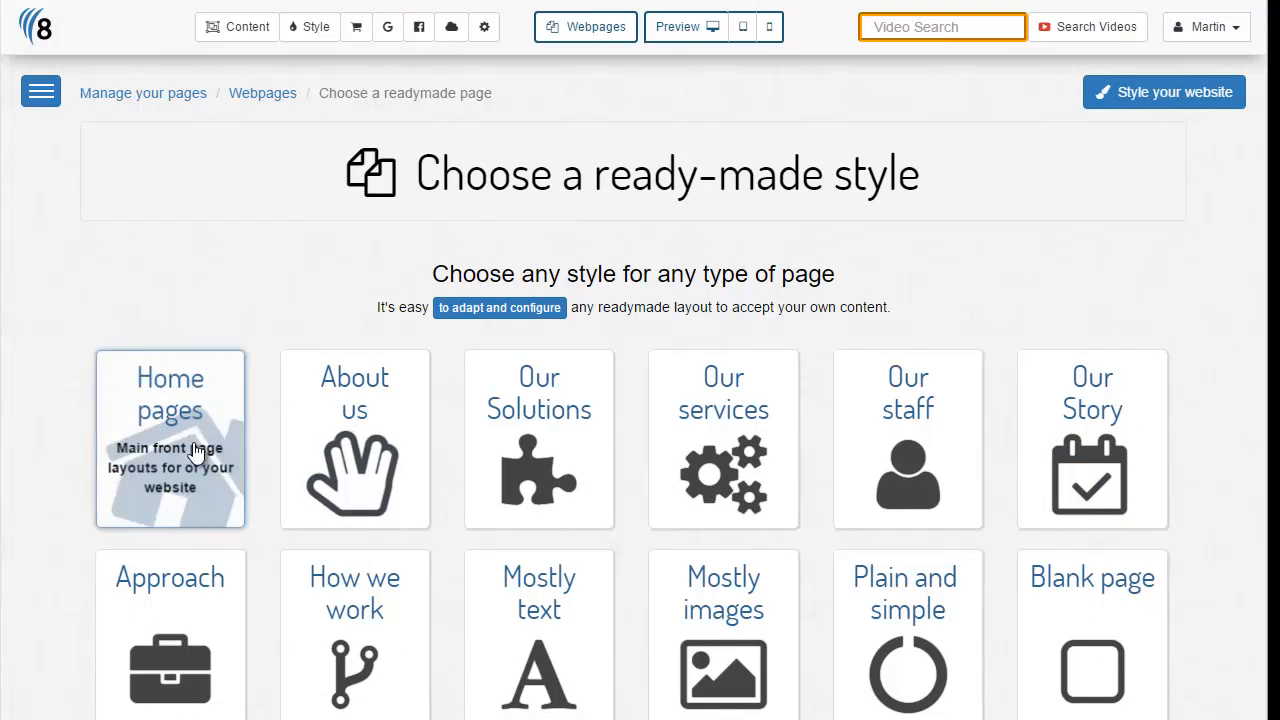
Pick the "Welcome Your business Name" layout from the ready-made Home pages and open it for editing
left_click(195, 452)
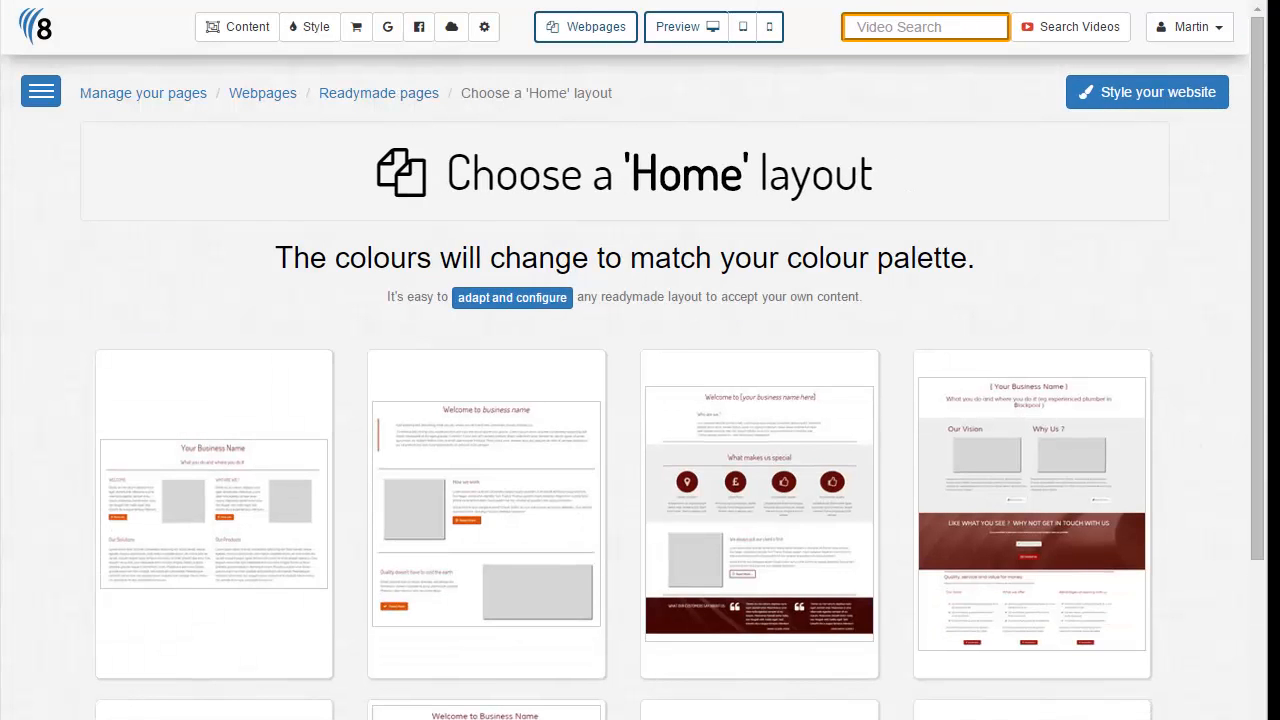
left_click_drag(1262, 366, 1260, 580)
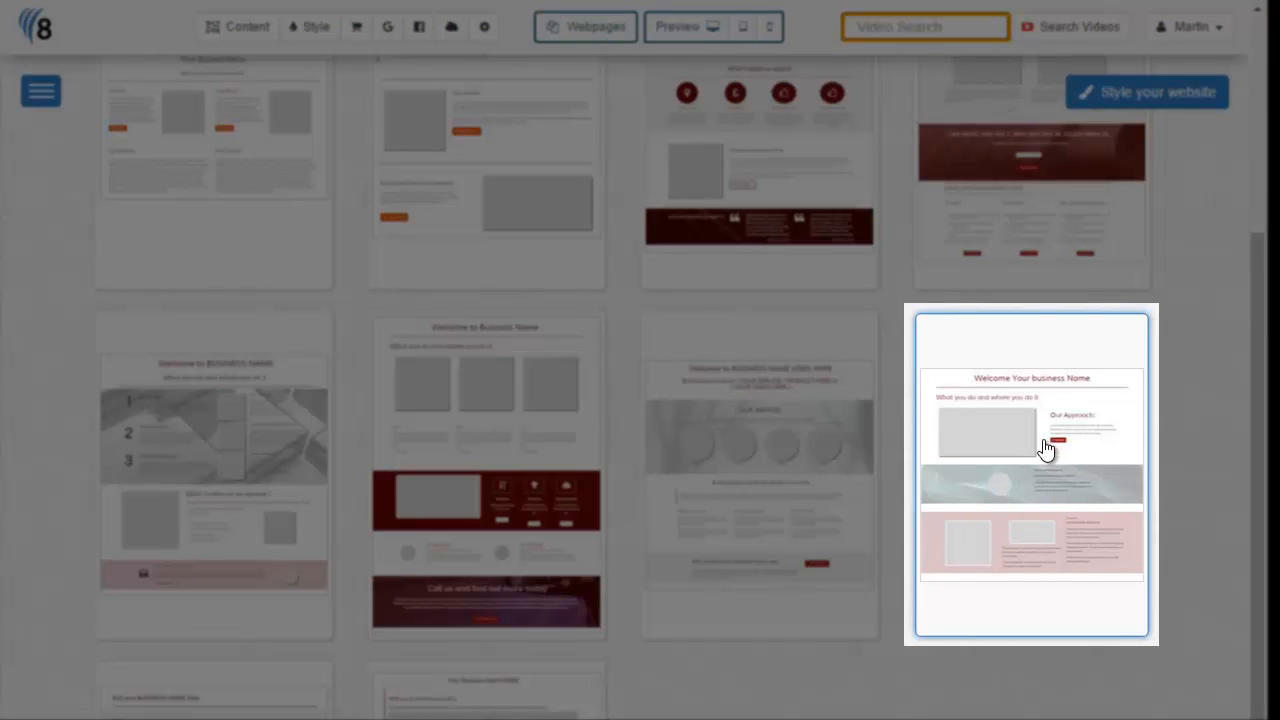
left_click(1029, 484)
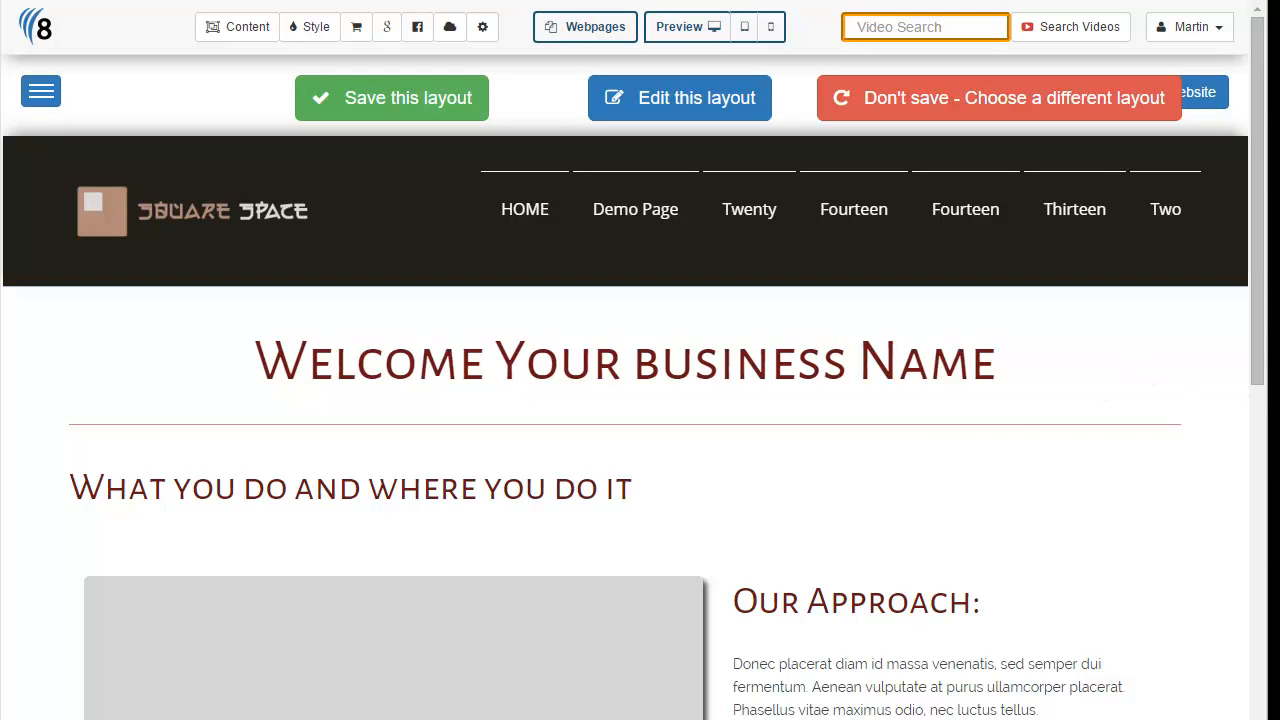
mouse_move(1256, 348)
left_mouse_down()
mouse_move(1240, 537)
mouse_move(1245, 355)
left_mouse_up()
left_click(668, 98)
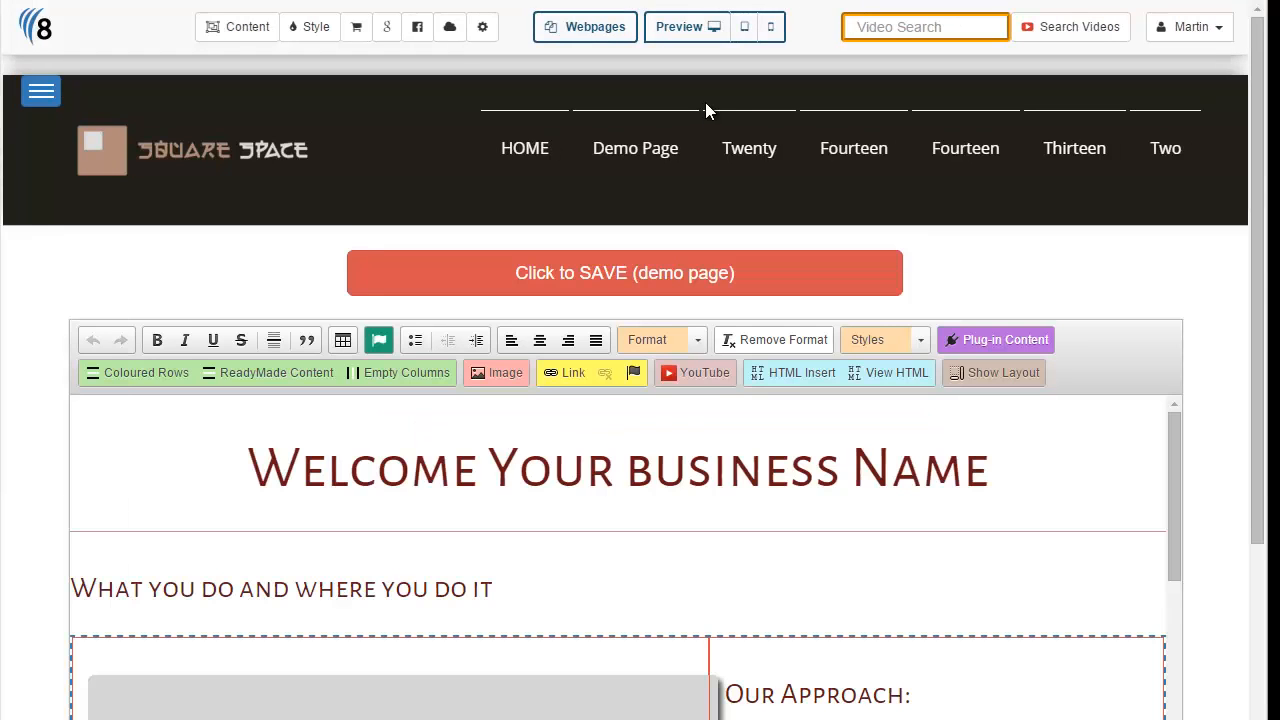
Select the large grey placeholder image beside the "Our Approach" text and open its image properties
left_click_drag(1260, 305, 1246, 497)
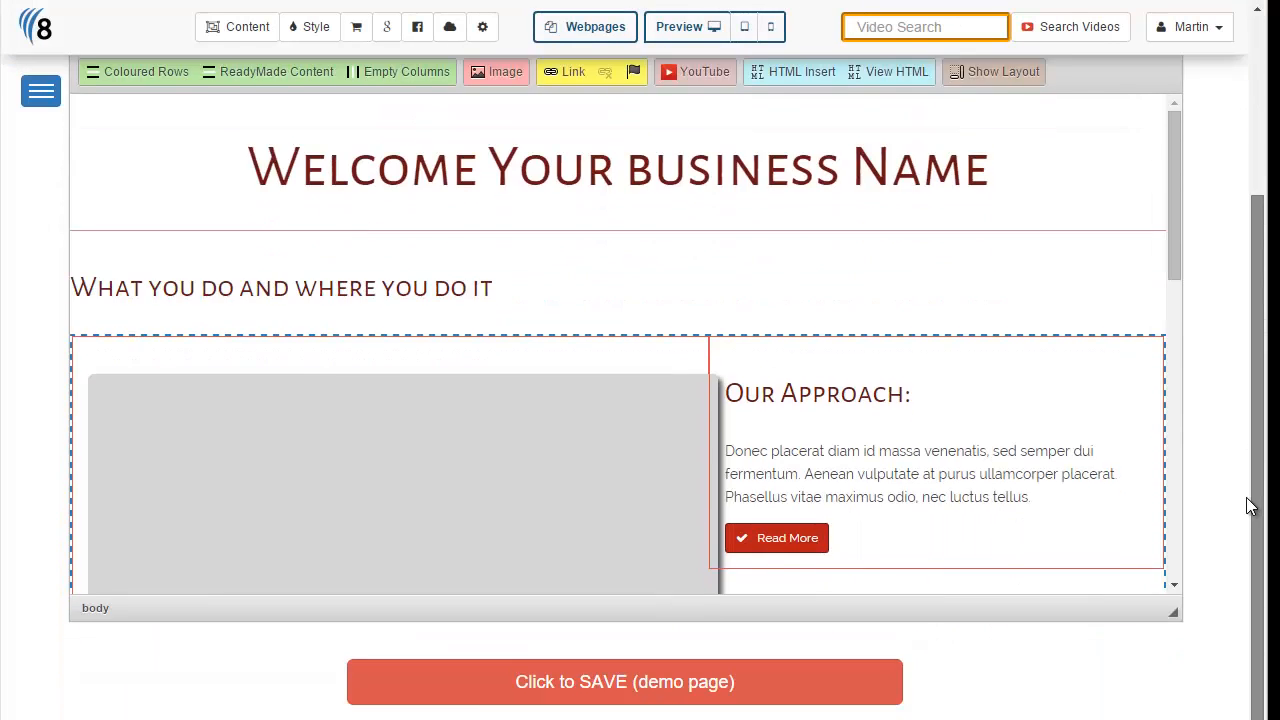
left_click_drag(1173, 220, 1171, 274)
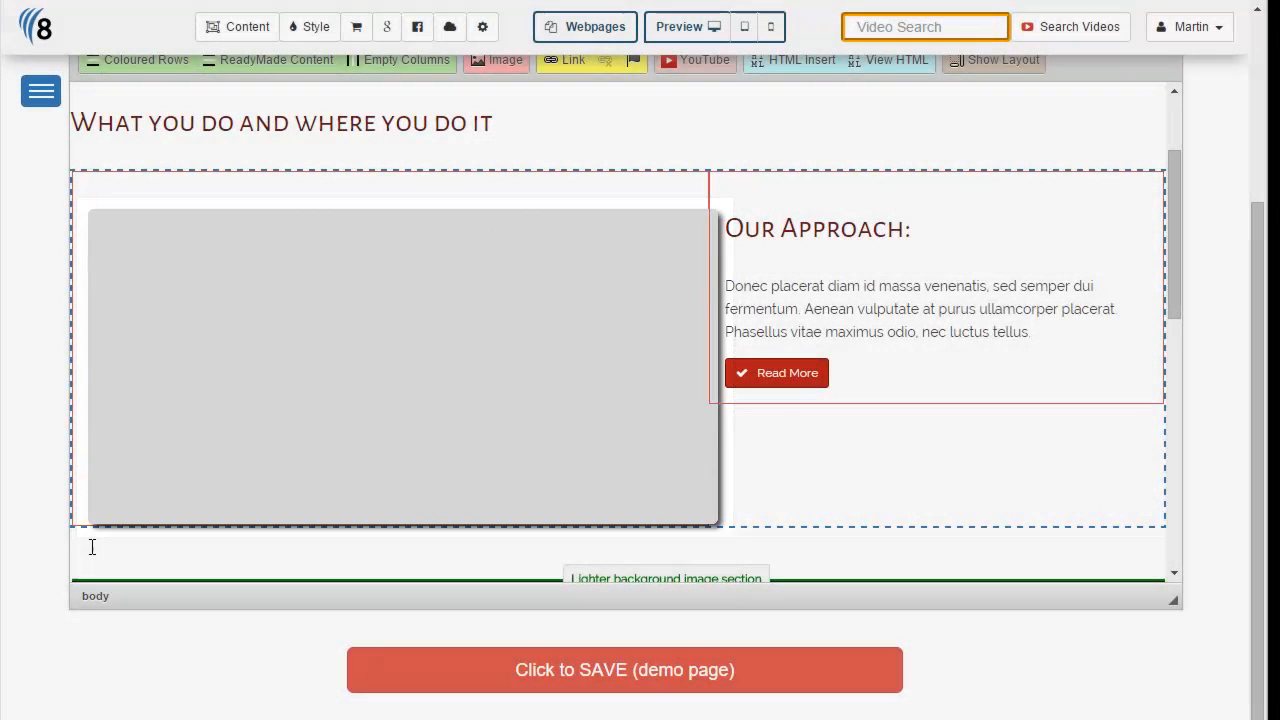
left_click(535, 376)
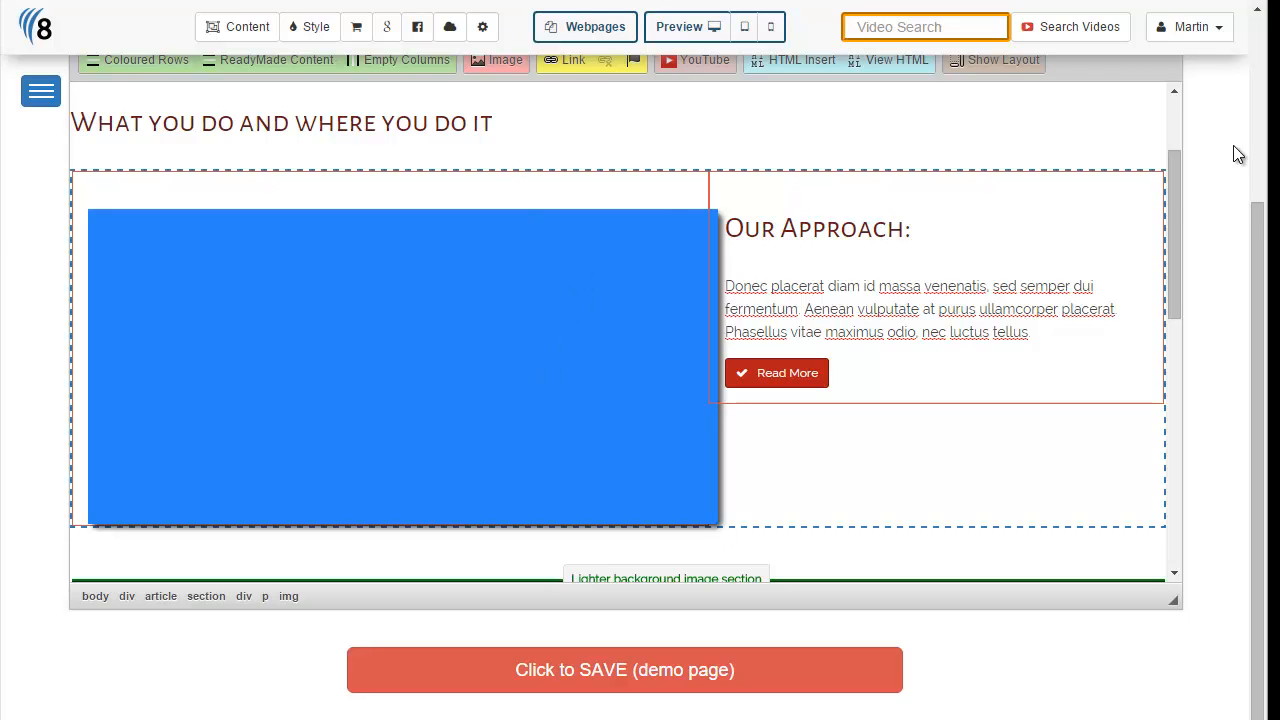
left_click_drag(1252, 270, 1189, 249)
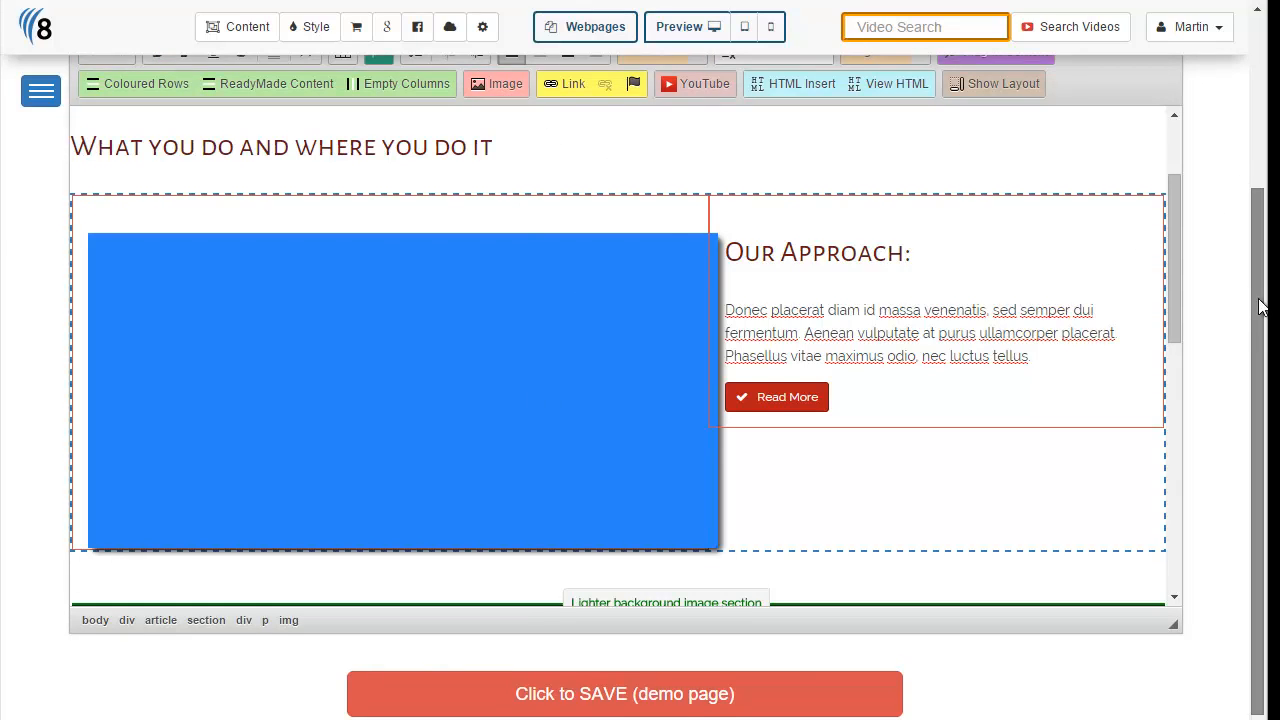
scroll(1262, 290, "up", 1)
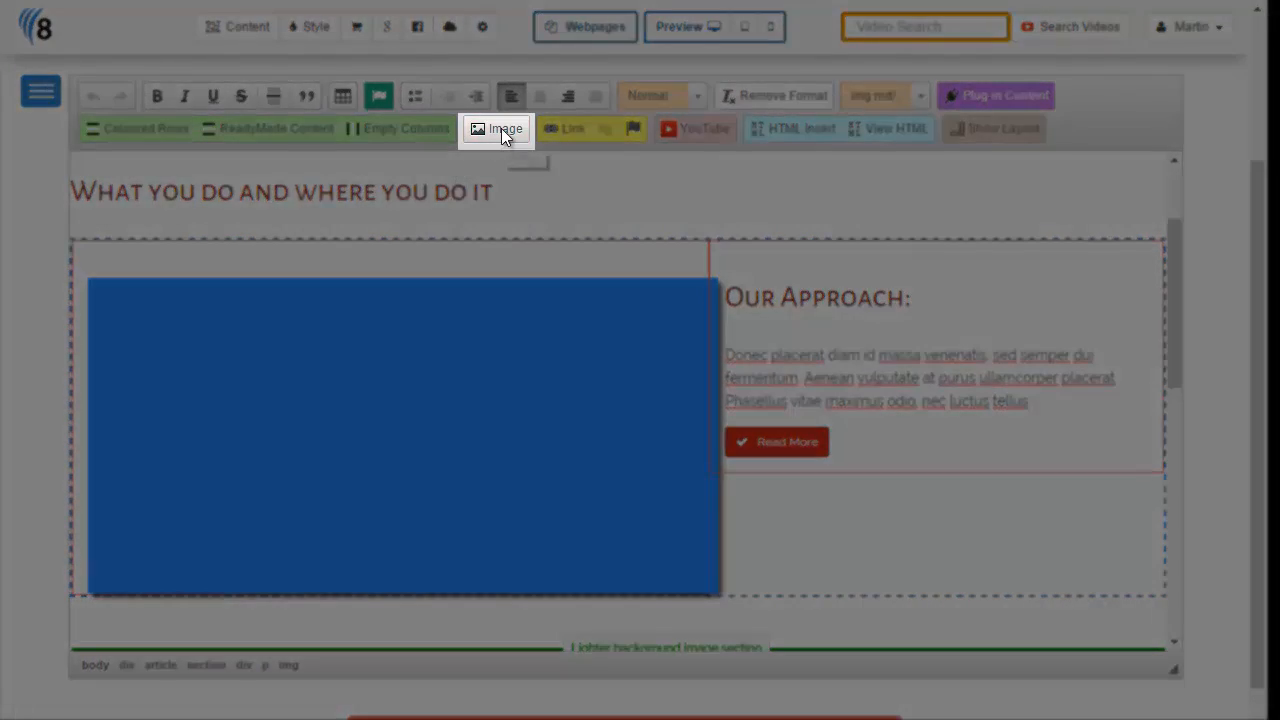
left_click(501, 128)
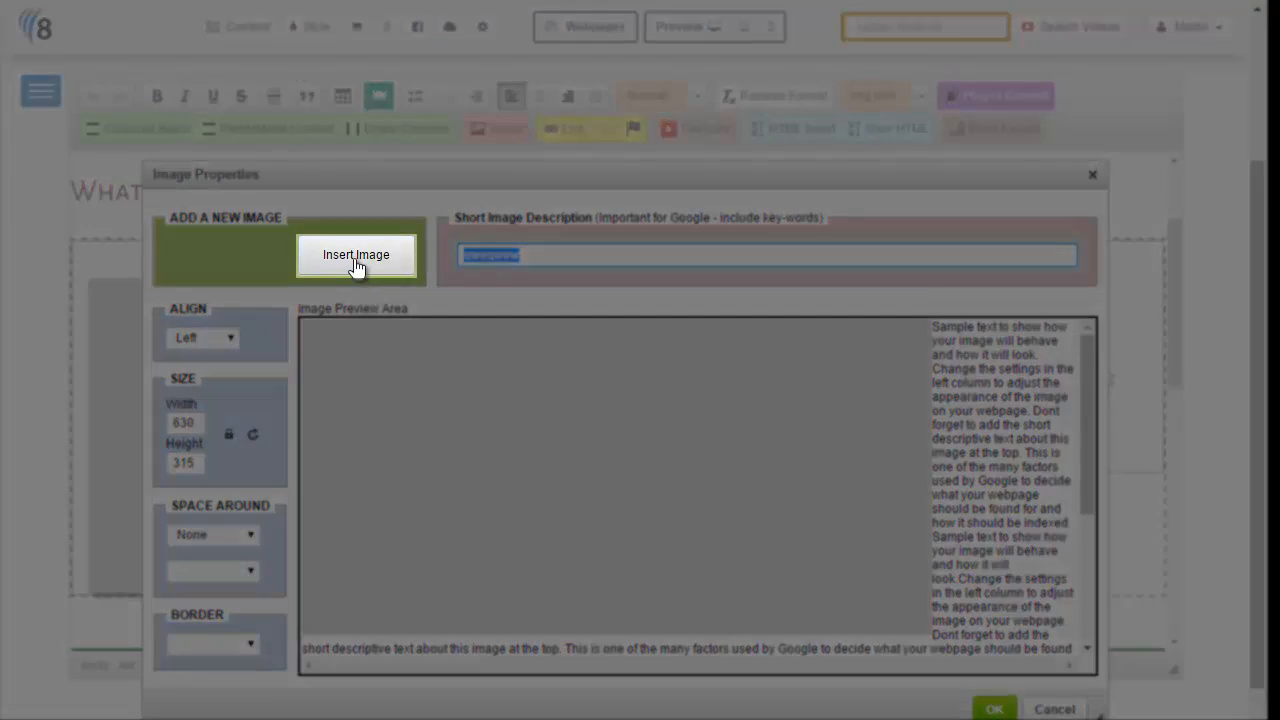
Choose the sepia photo of the couple, me_and_liss.jpg, from Your Library as the replacement image
left_click(356, 258)
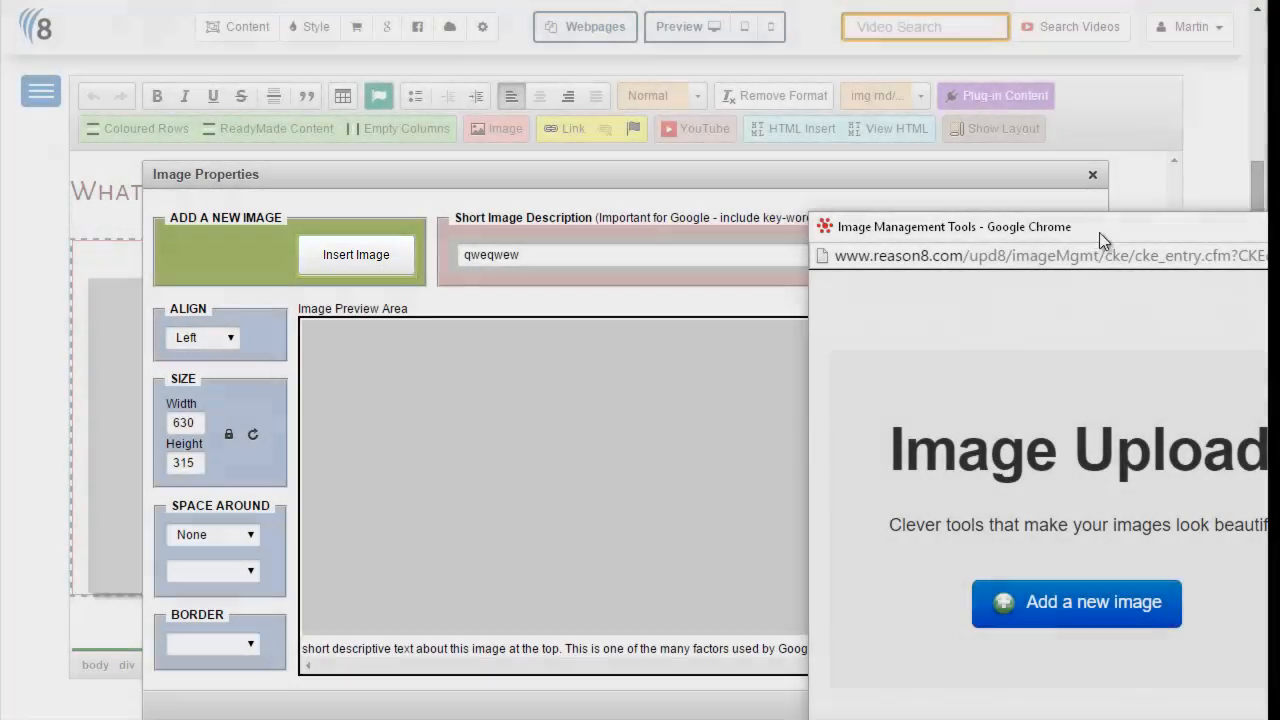
left_click_drag(1097, 245, 561, 0)
left_click(862, 368)
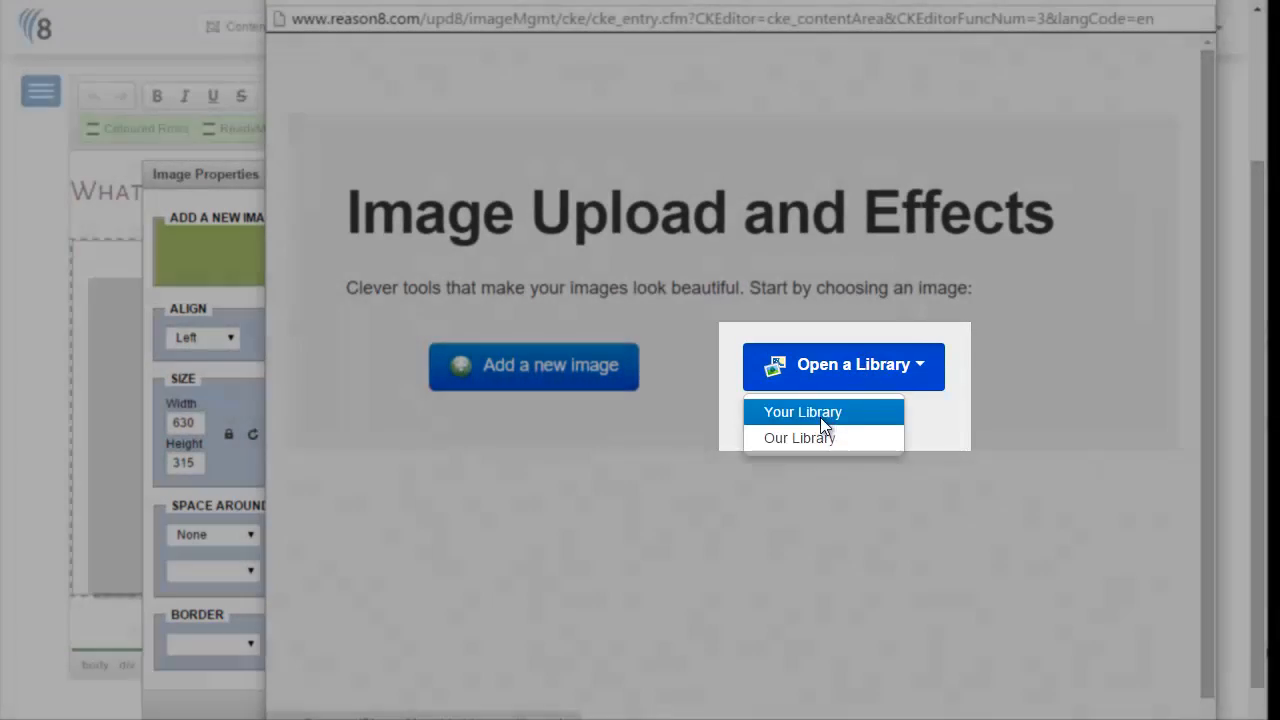
left_click(822, 415)
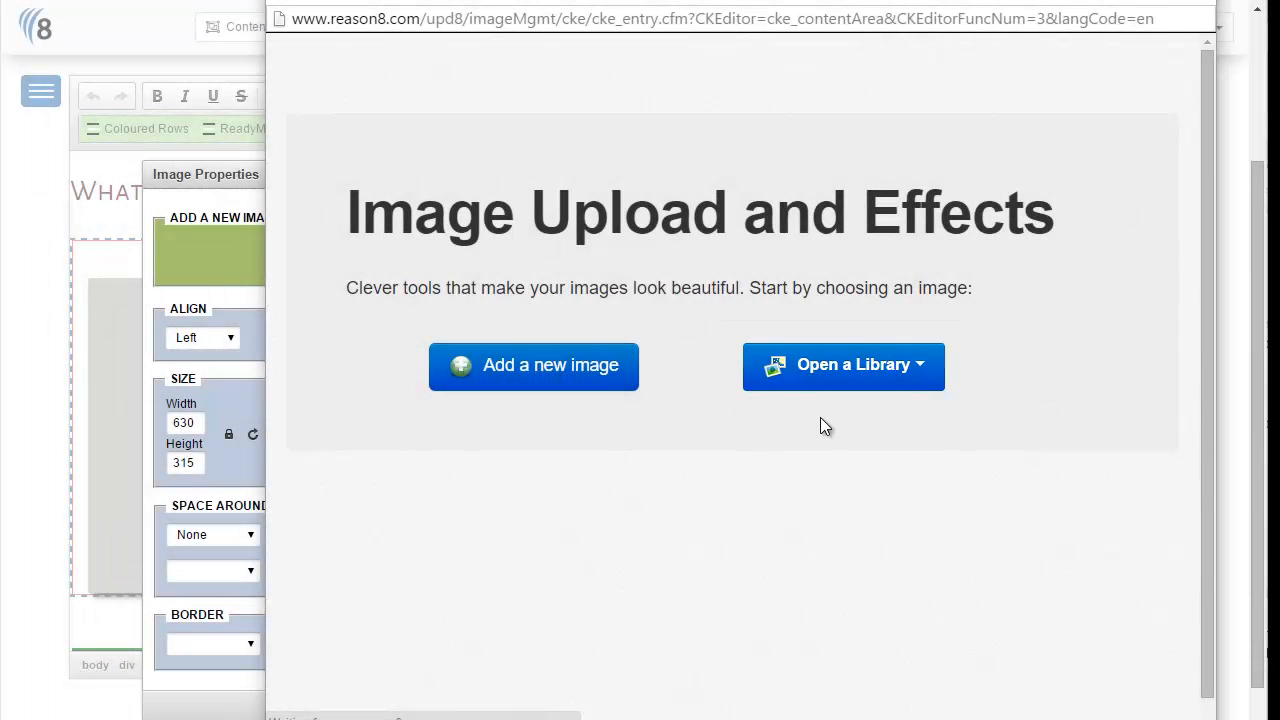
mouse_move(656, 400)
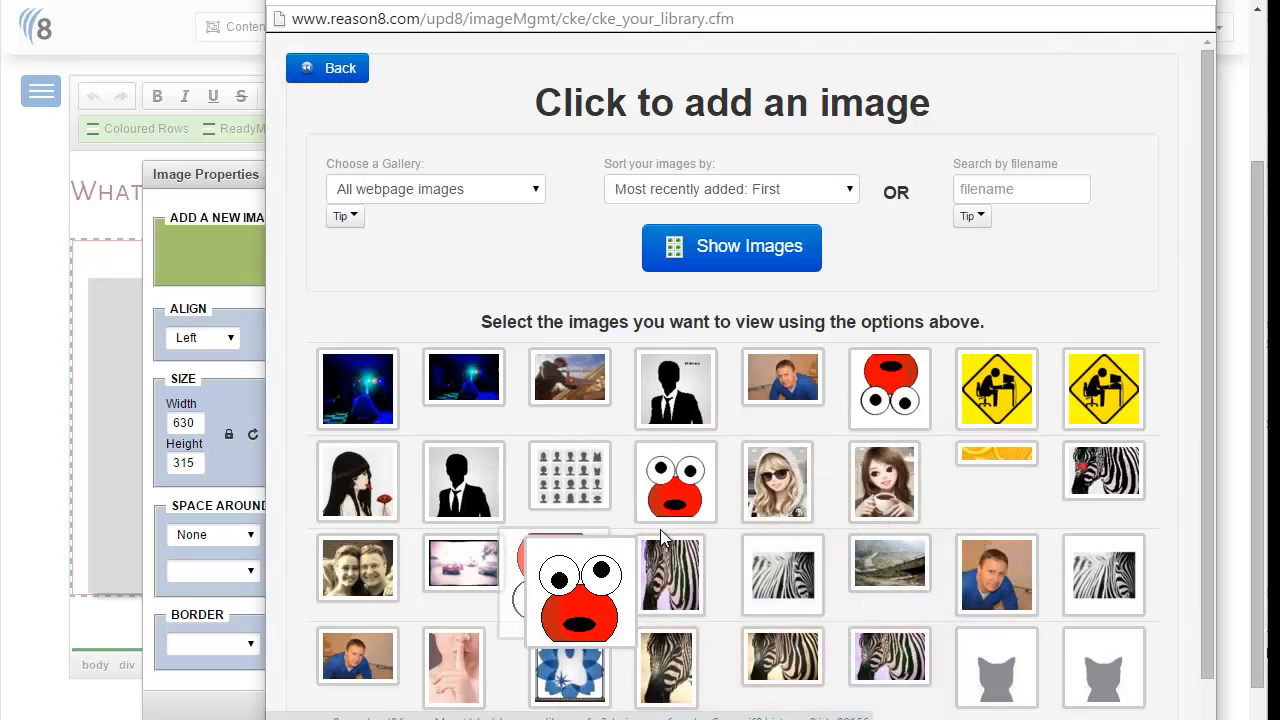
left_click(358, 568)
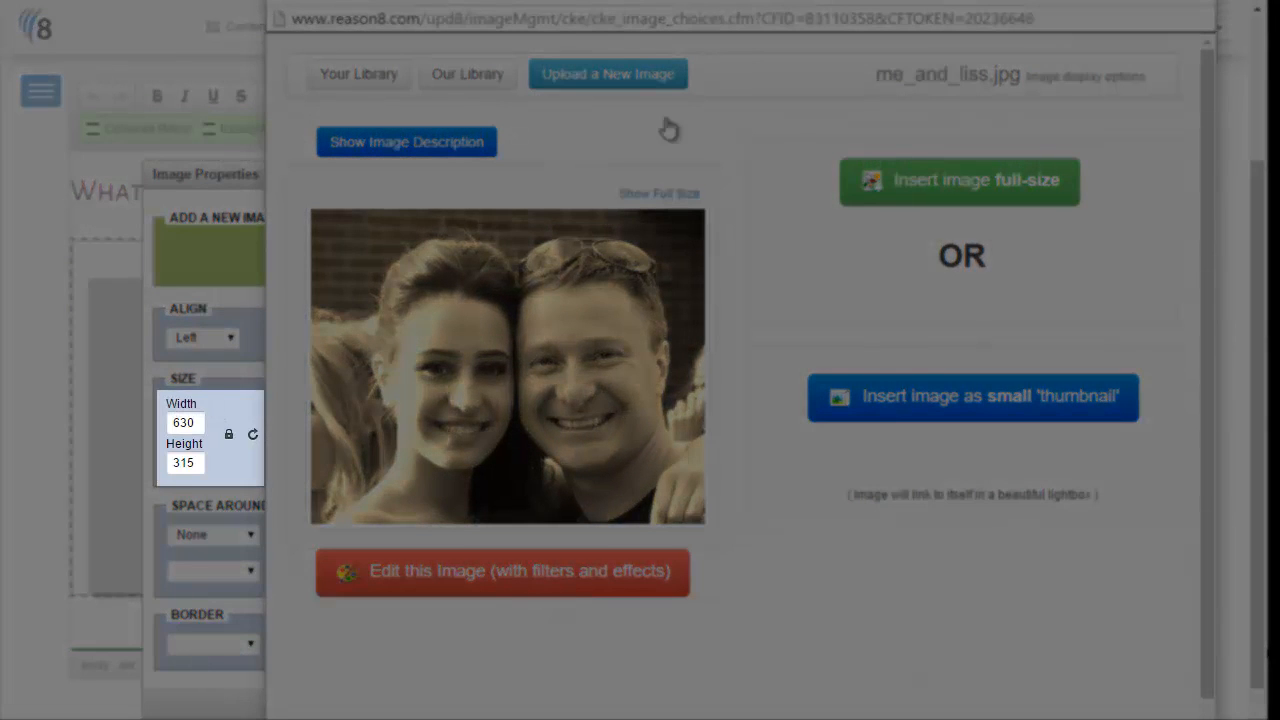
Check the placeholder image's width and height in its image properties
left_click_drag(738, 4, 1212, 603)
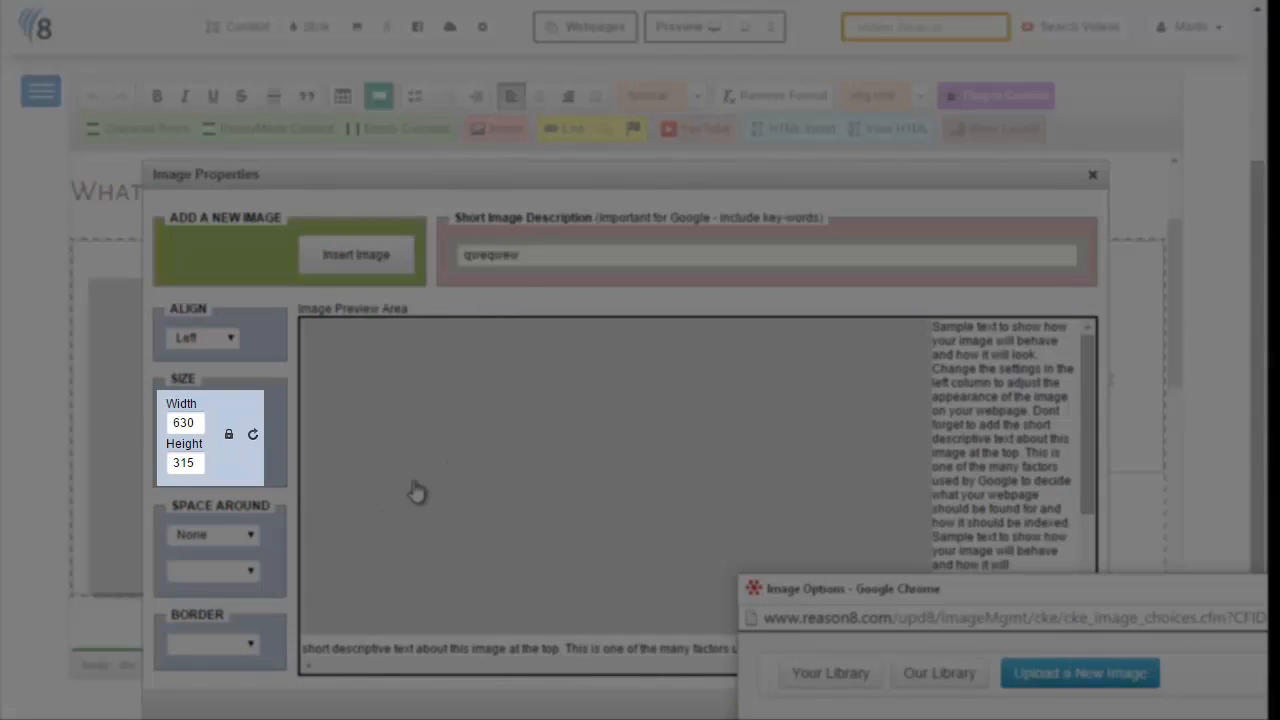
left_click_drag(201, 423, 169, 425)
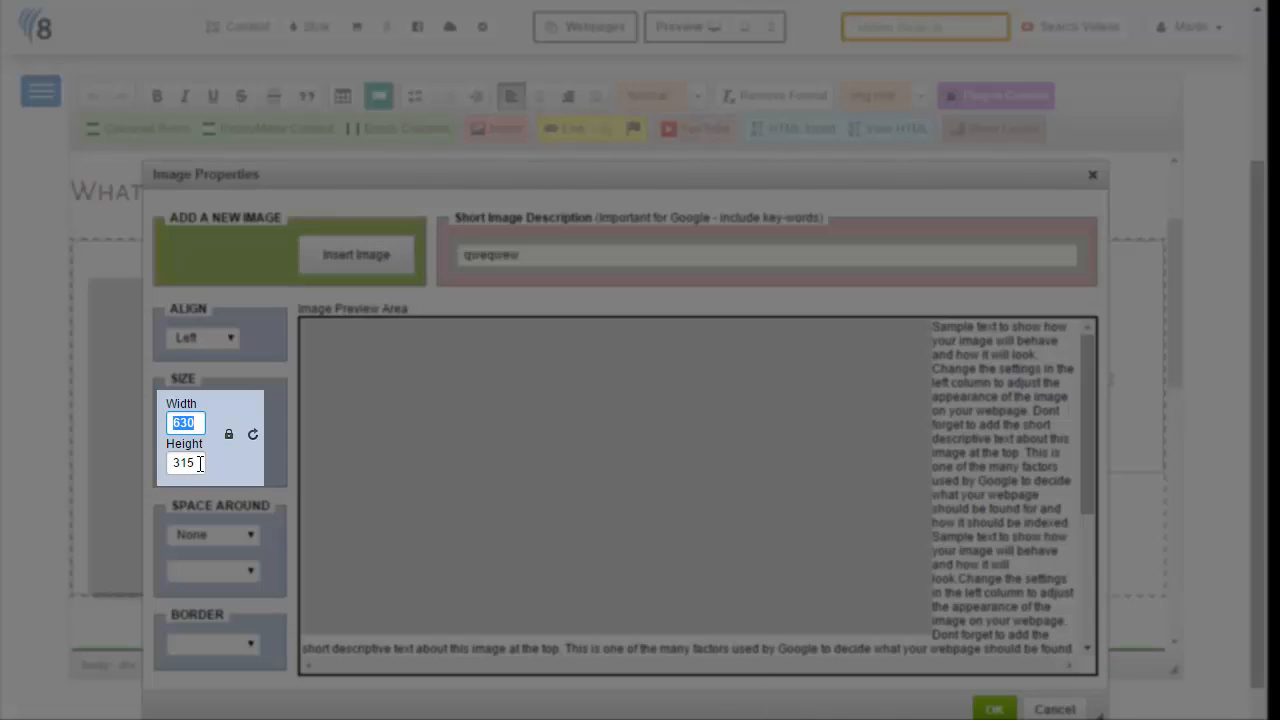
left_click(188, 463)
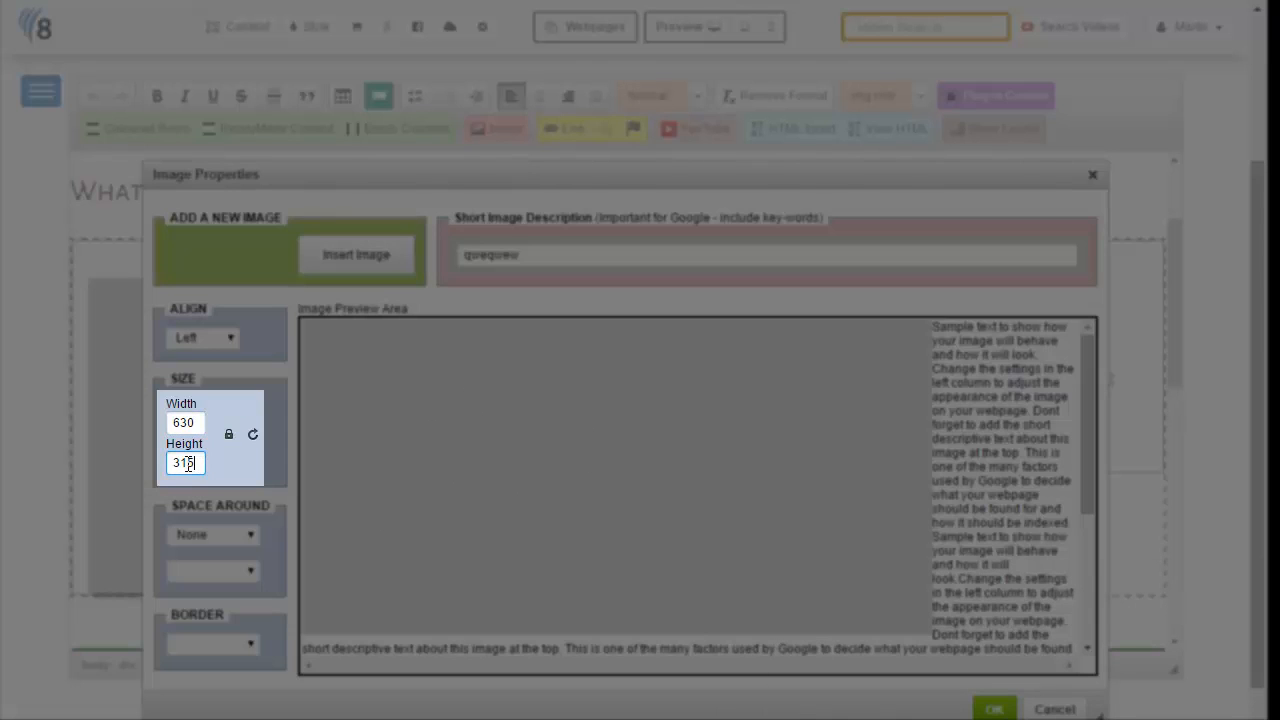
double_click(188, 463)
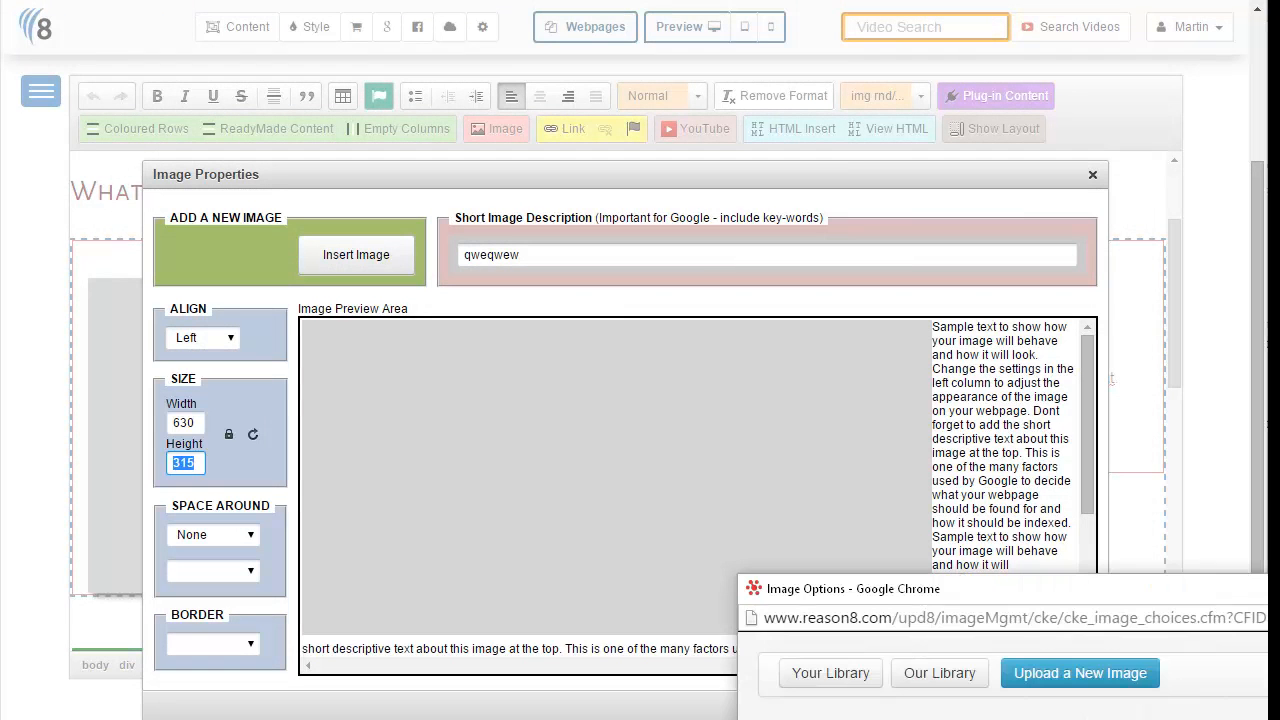
Insert the chosen photo as a custom thumbnail with a size of 630 px
left_click_drag(1275, 602, 925, 45)
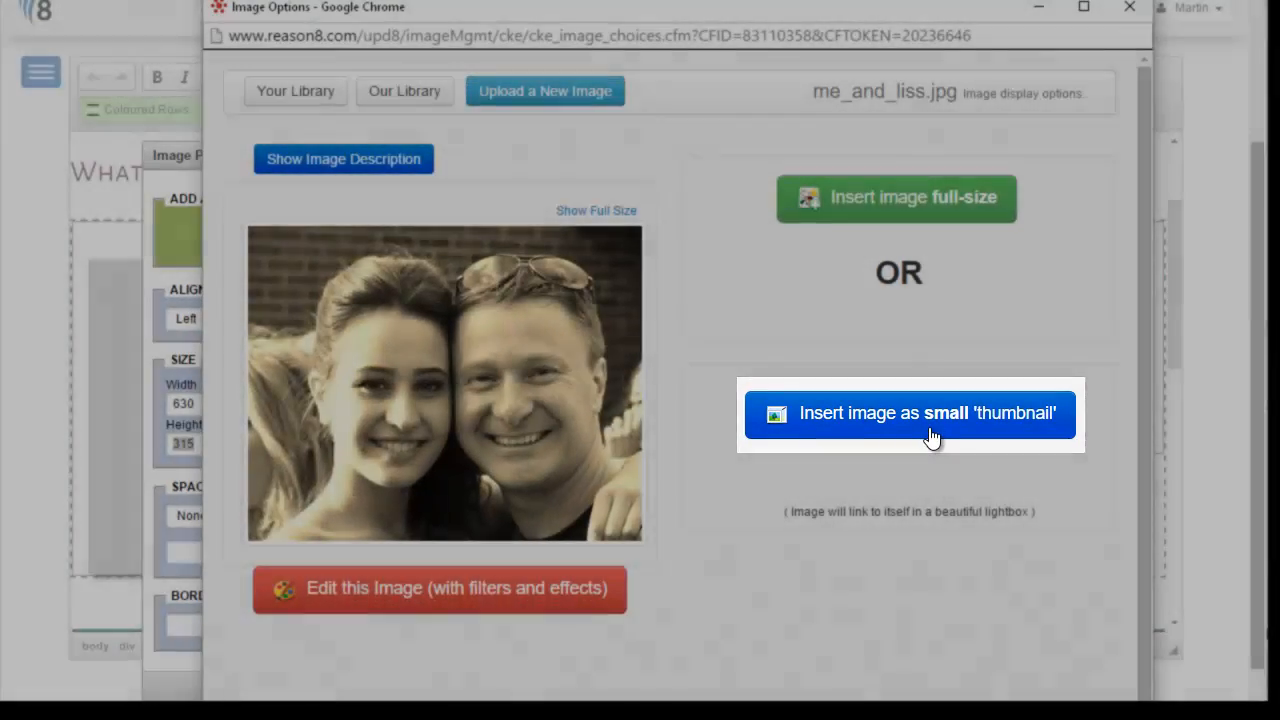
left_click(931, 437)
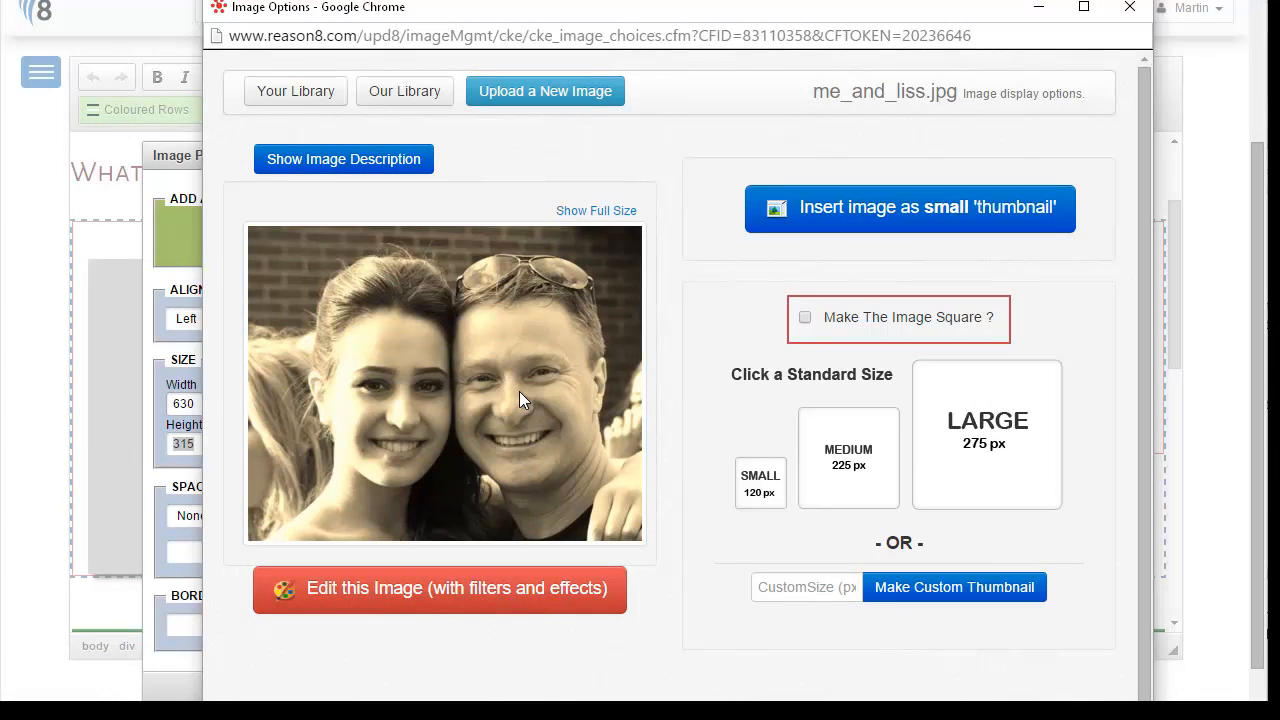
left_click(827, 586)
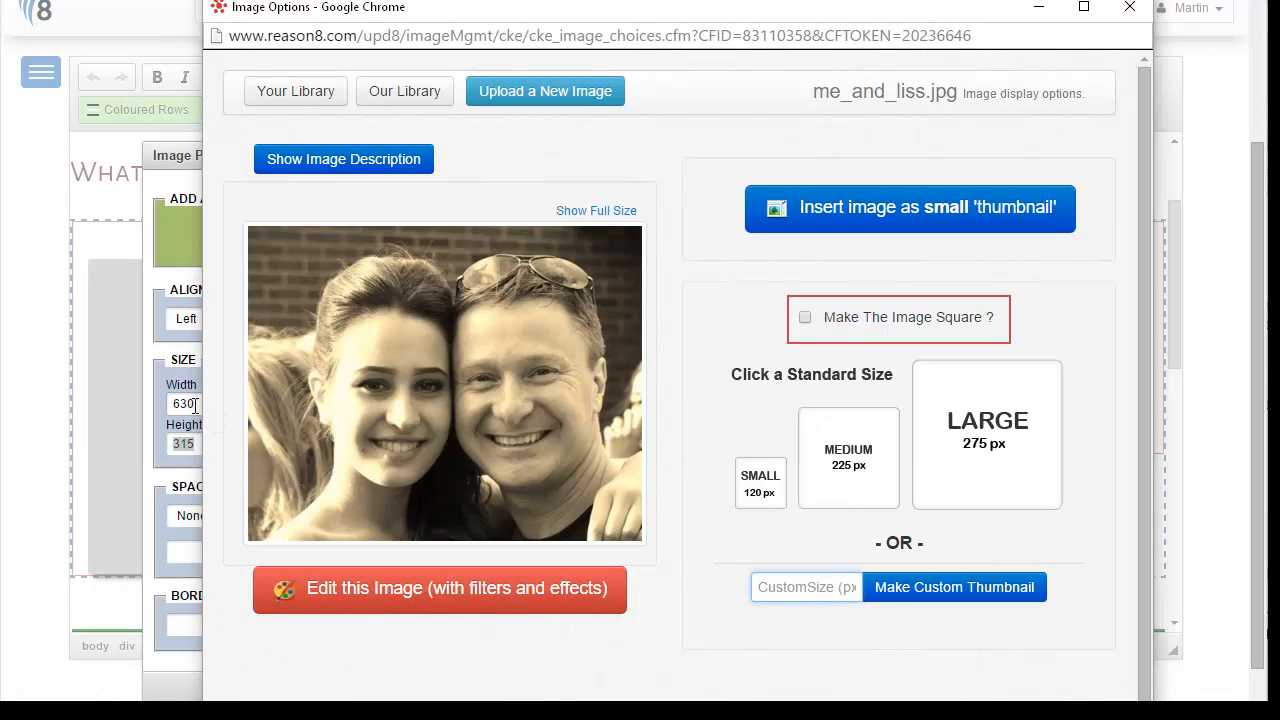
left_click_drag(197, 404, 177, 403)
key("alt+Tab")
type("630")
left_click(940, 595)
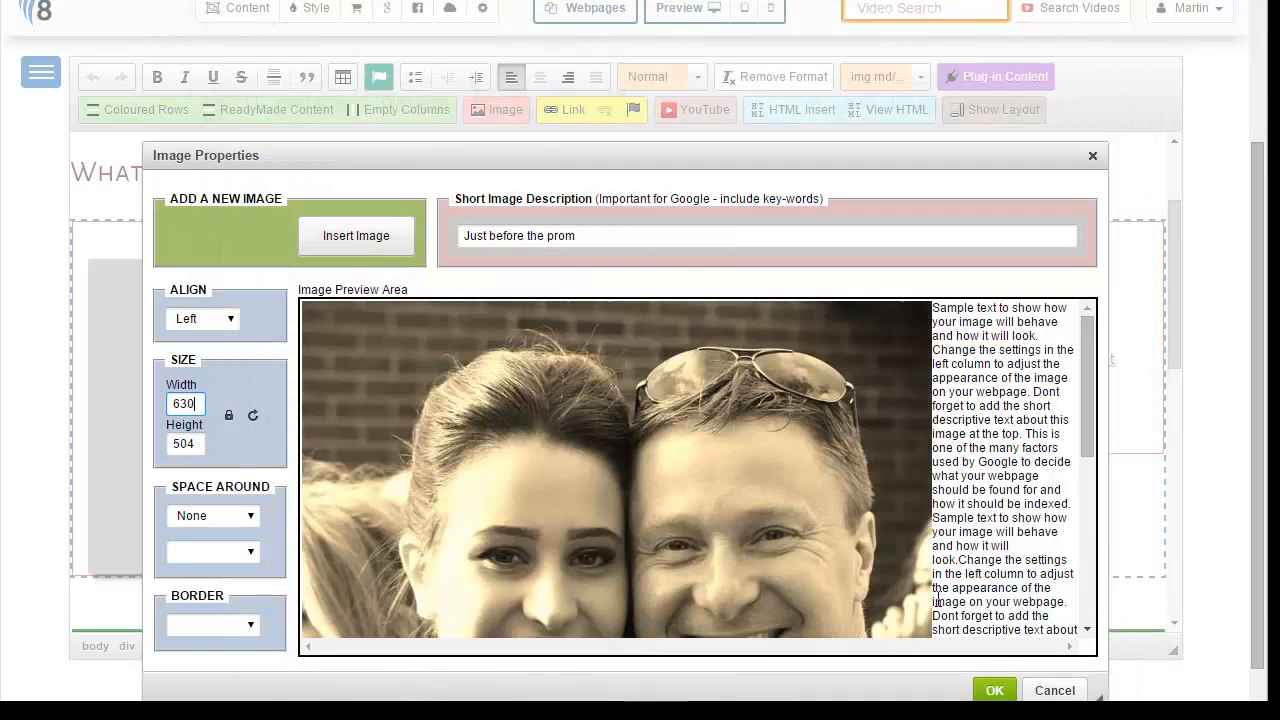
Review the photo in the preview area and apply it to the page in place of the placeholder
left_click(1099, 418)
left_click_drag(1088, 428, 1093, 463)
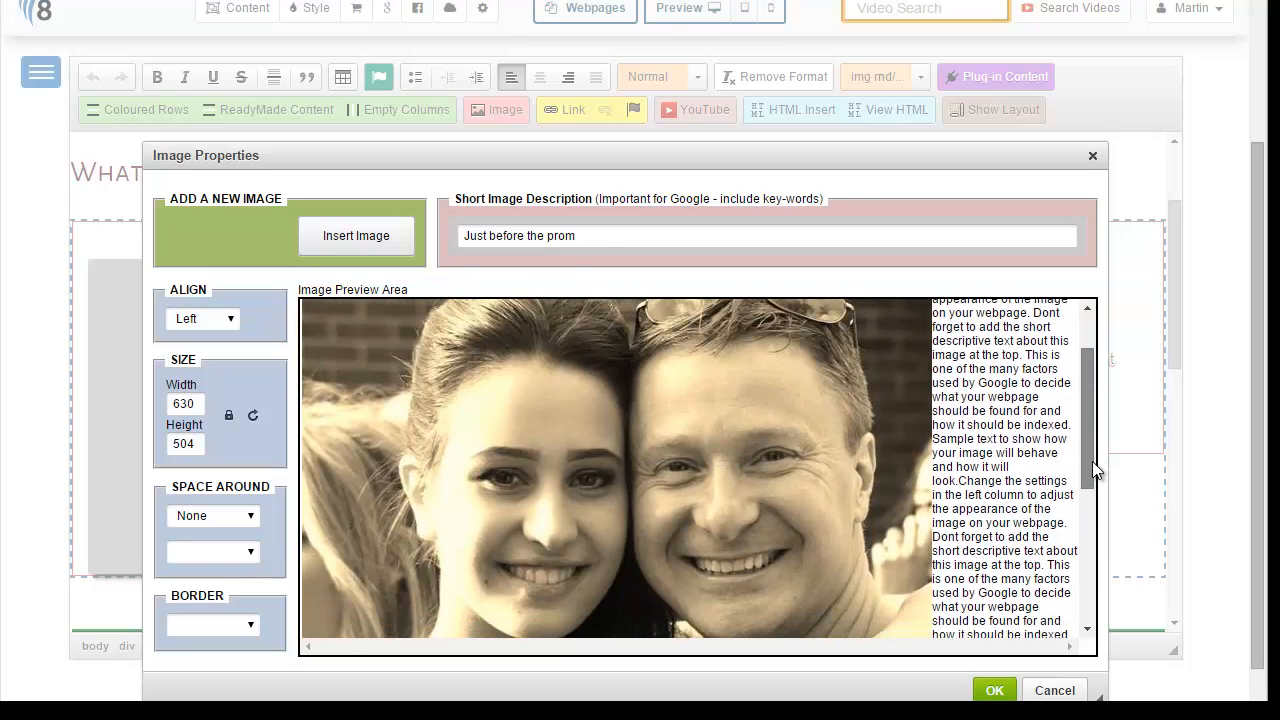
left_click(994, 690)
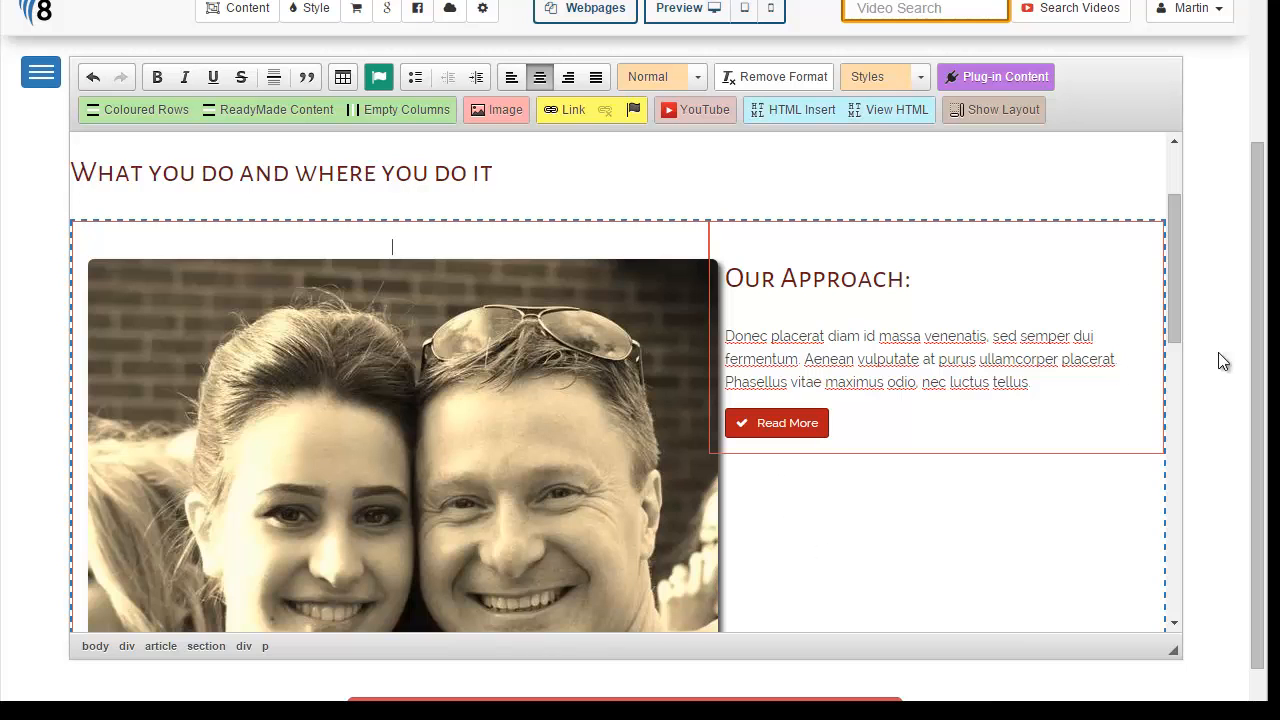
left_click_drag(1177, 337, 1177, 387)
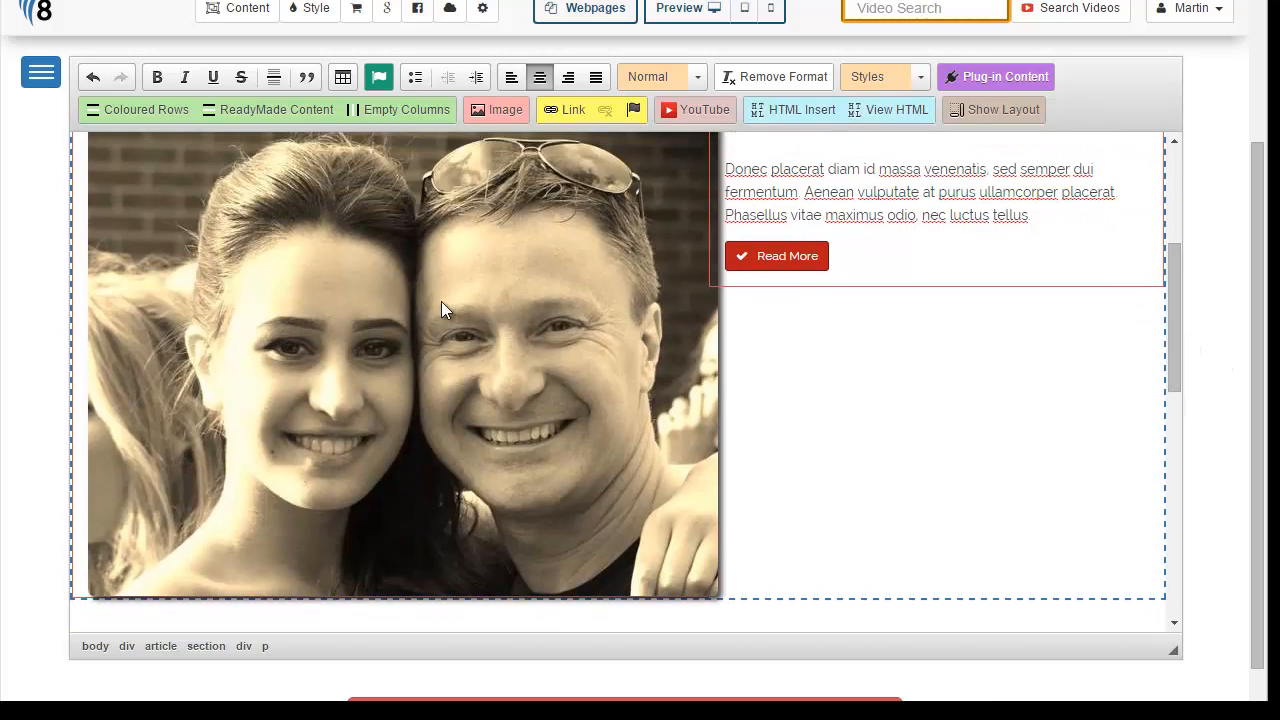
left_click_drag(1178, 335, 1175, 320)
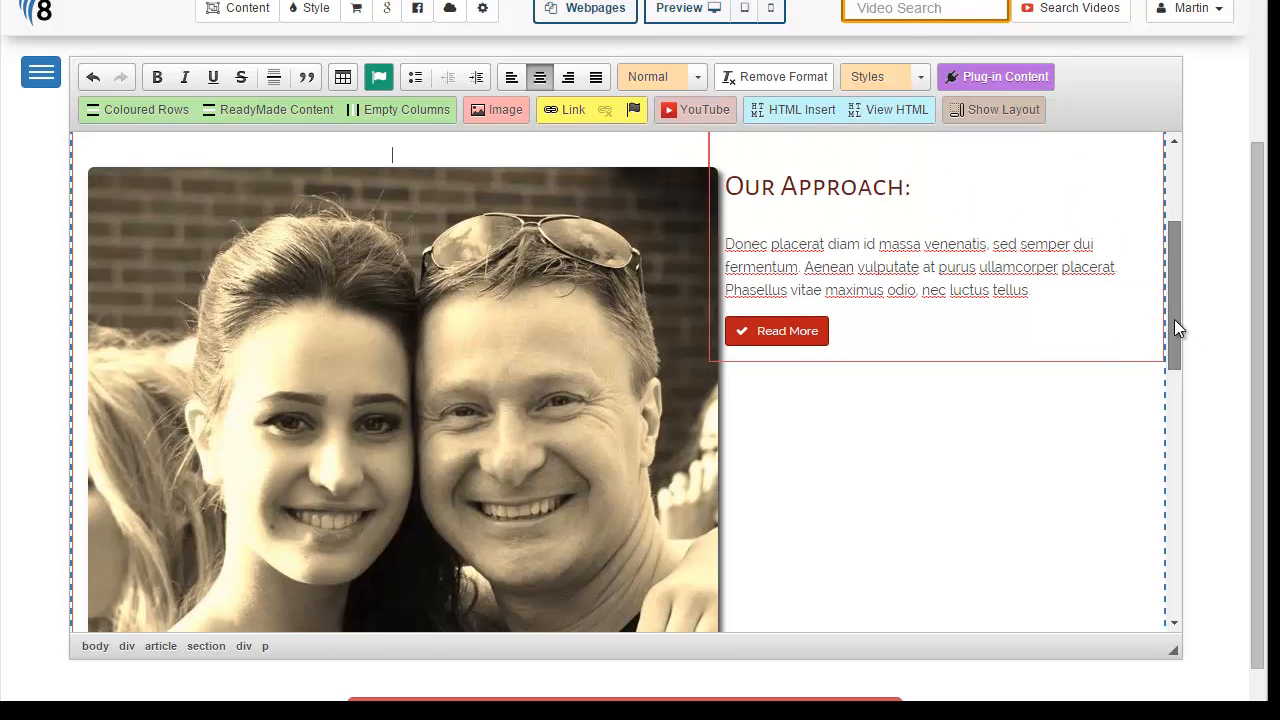
Add a blank line above the Read More button and repeat the Our Approach paragraph's text so it appears four times
left_click(1060, 291)
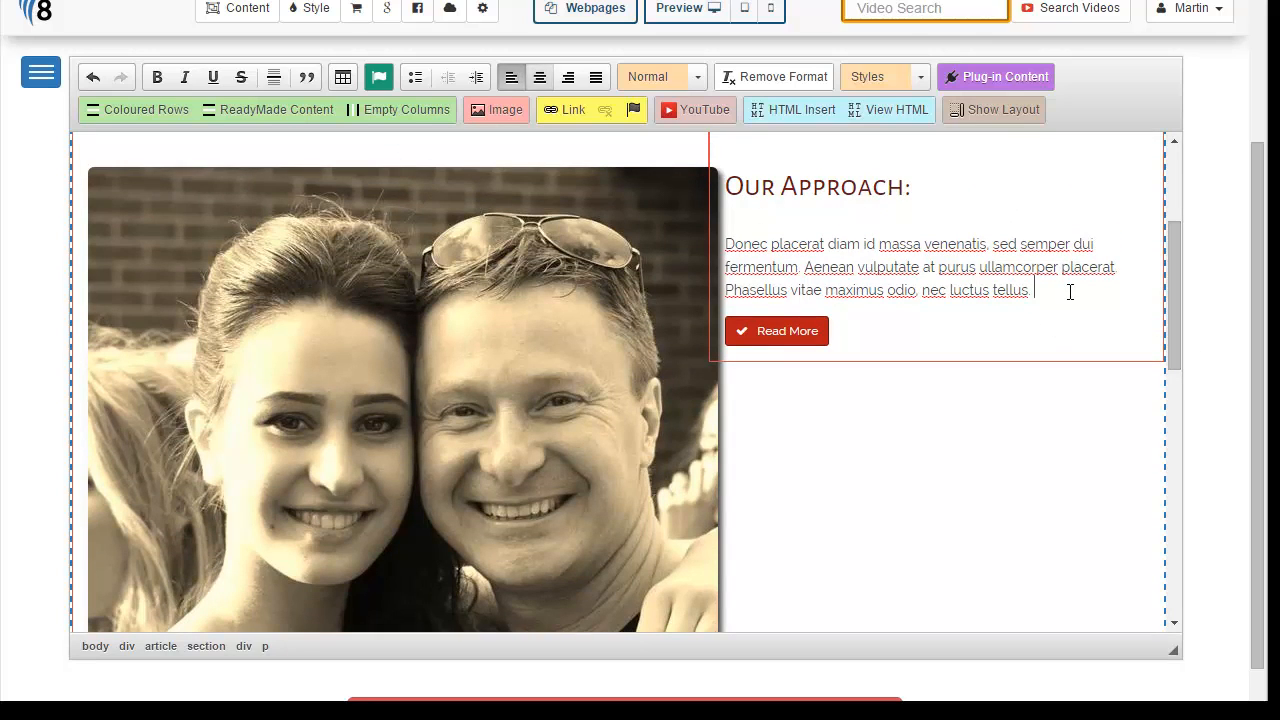
key("Return")
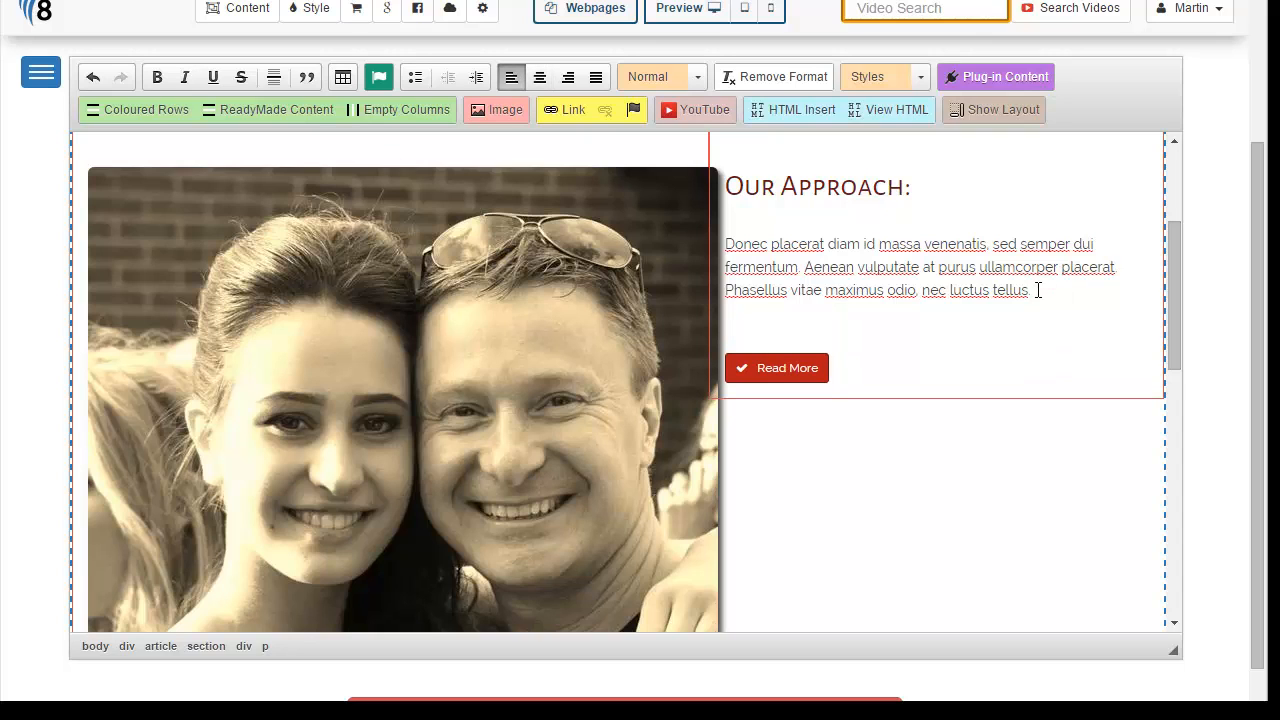
left_click_drag(1038, 290, 720, 210)
key("ctrl+x")
key("ctrl+v")
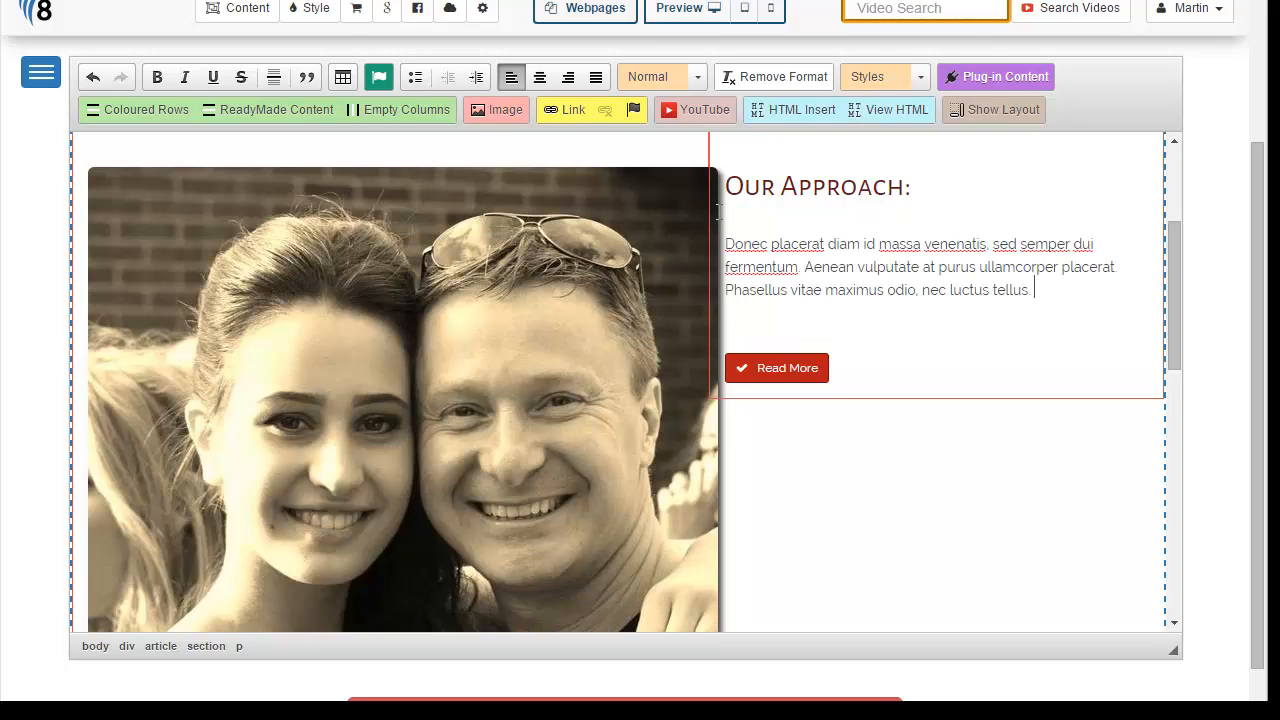
key("ctrl+v")
key("ctrl+v")
key("ctrl+v")
scroll(771, 194, "down", 3)
scroll(843, 241, "up", 3)
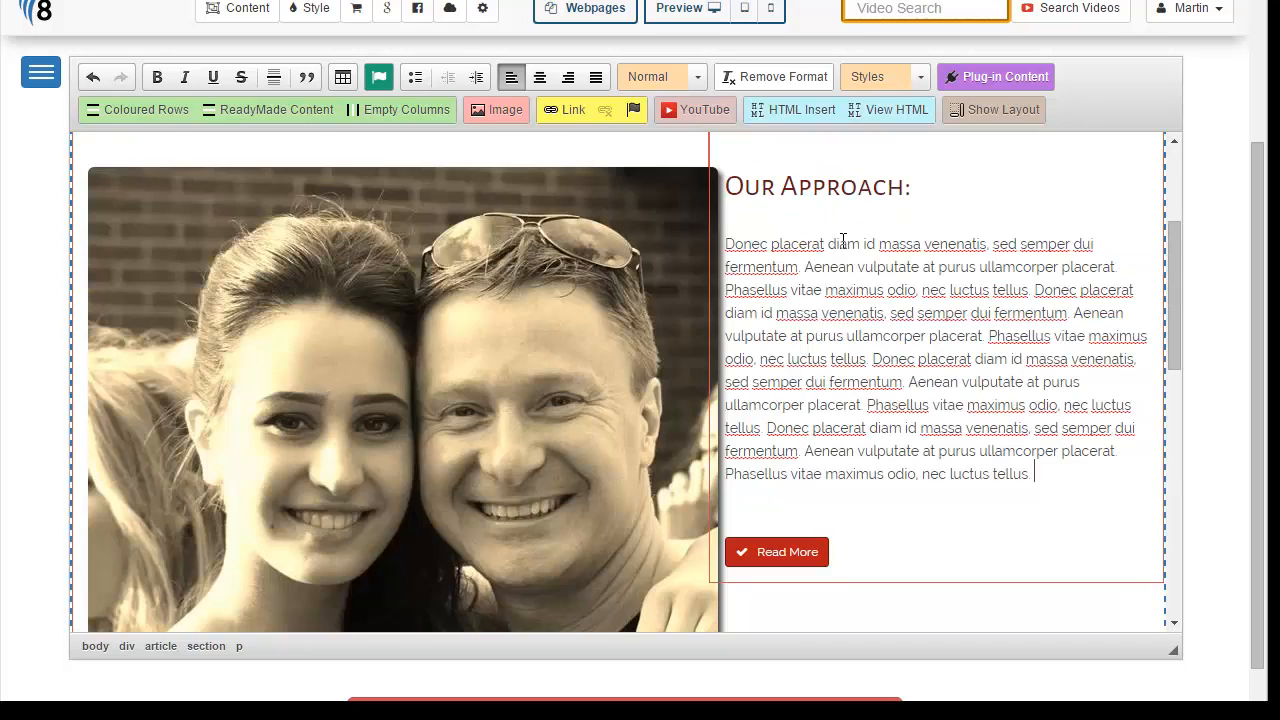
left_click(481, 445)
left_click(824, 440)
scroll(726, 260, "down", 3)
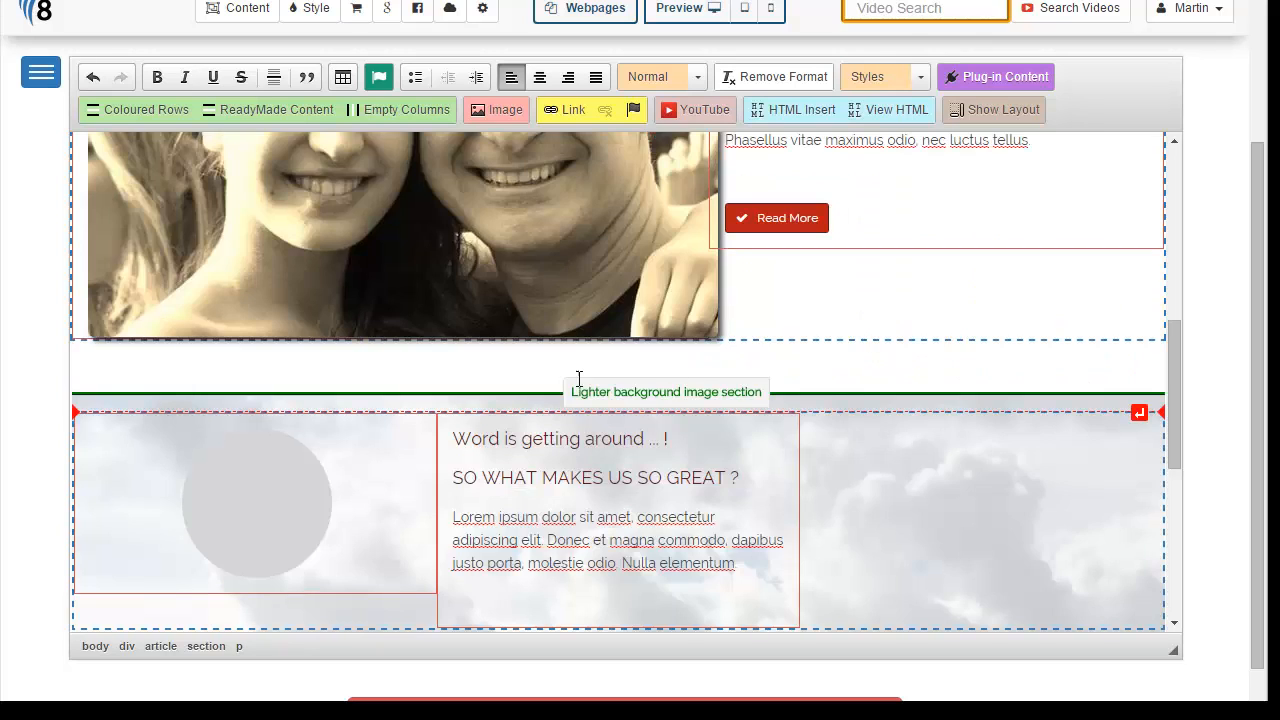
scroll(530, 247, "up", 3)
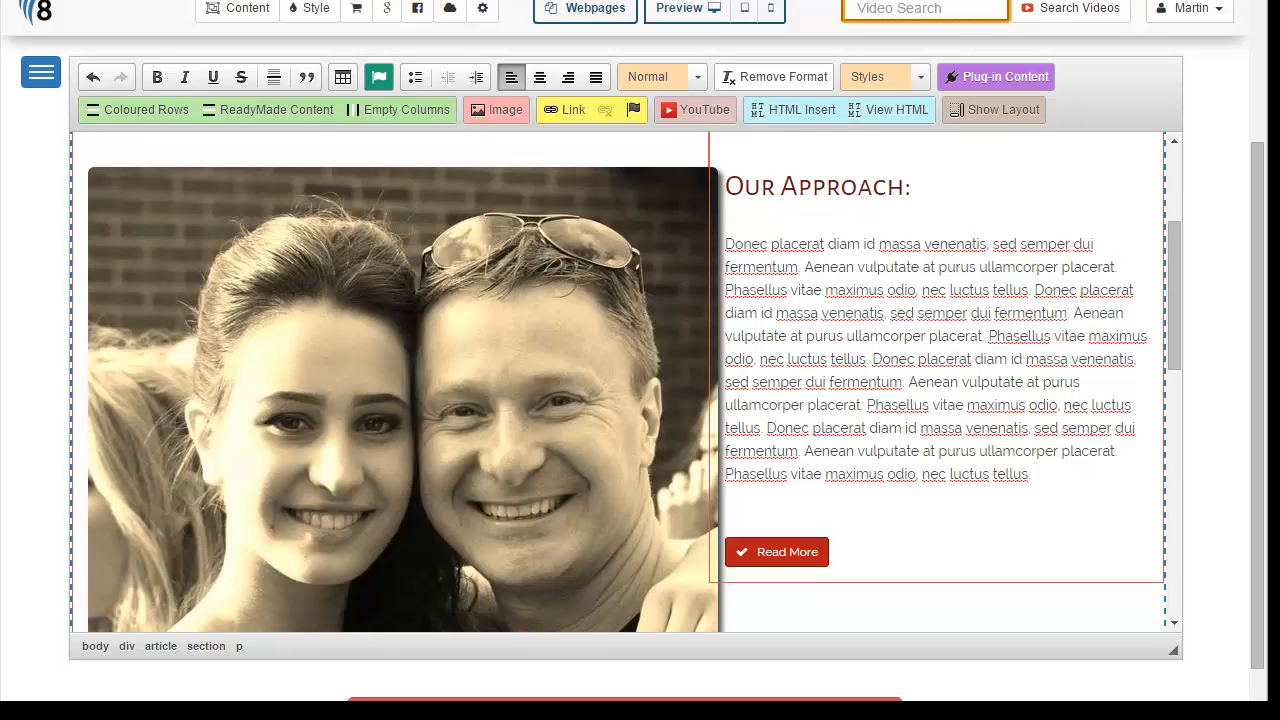
Open the image properties of the round placeholder in the lighter background image section and start inserting a new image
left_click_drag(1178, 293, 1170, 420)
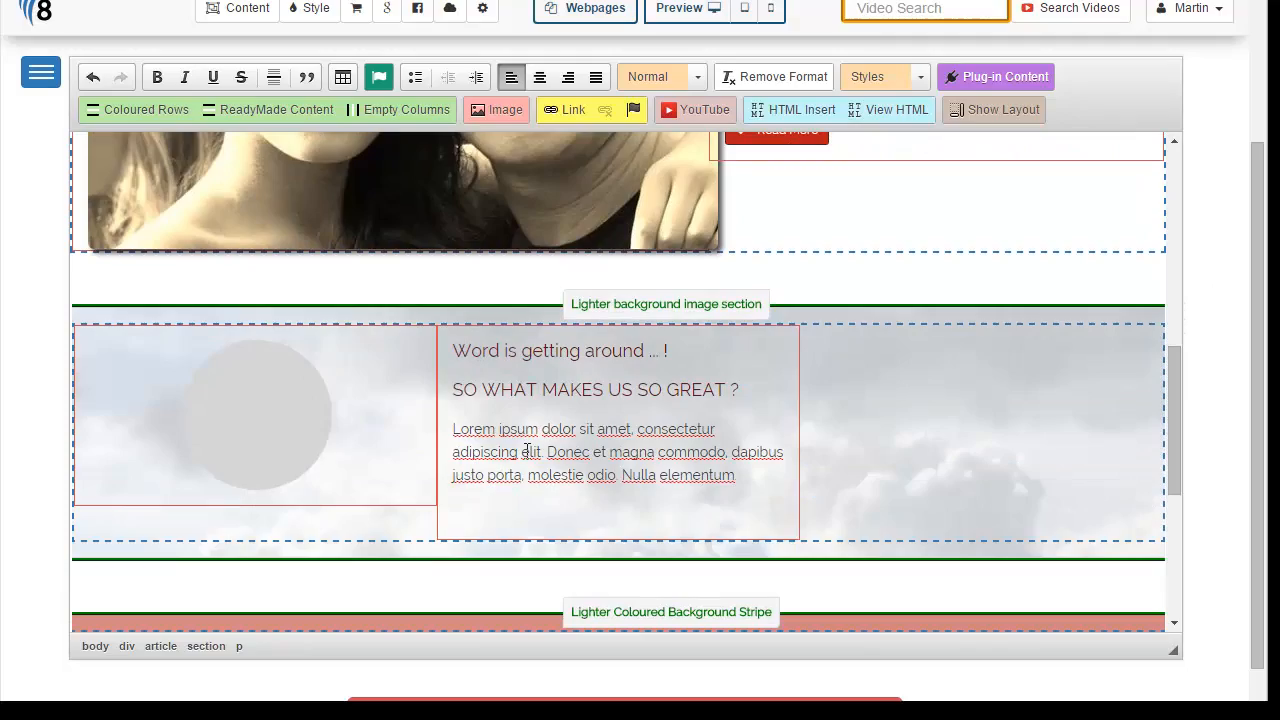
left_click(279, 439)
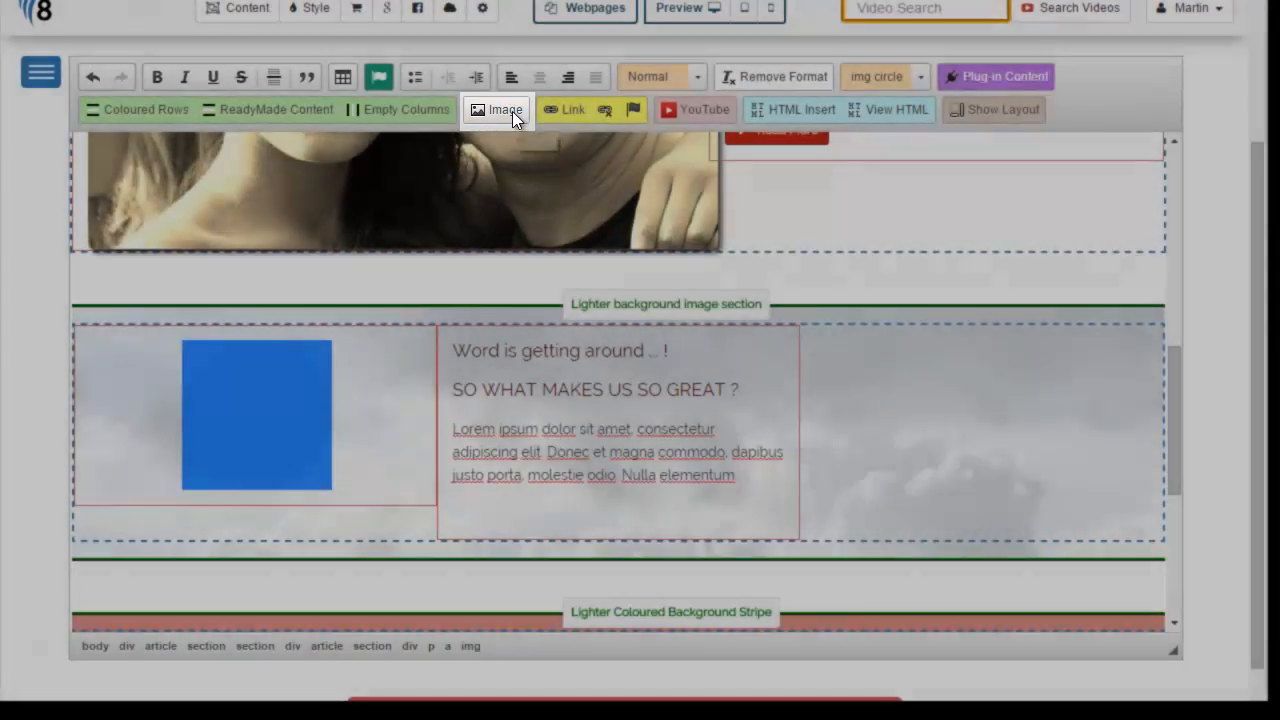
left_click(512, 111)
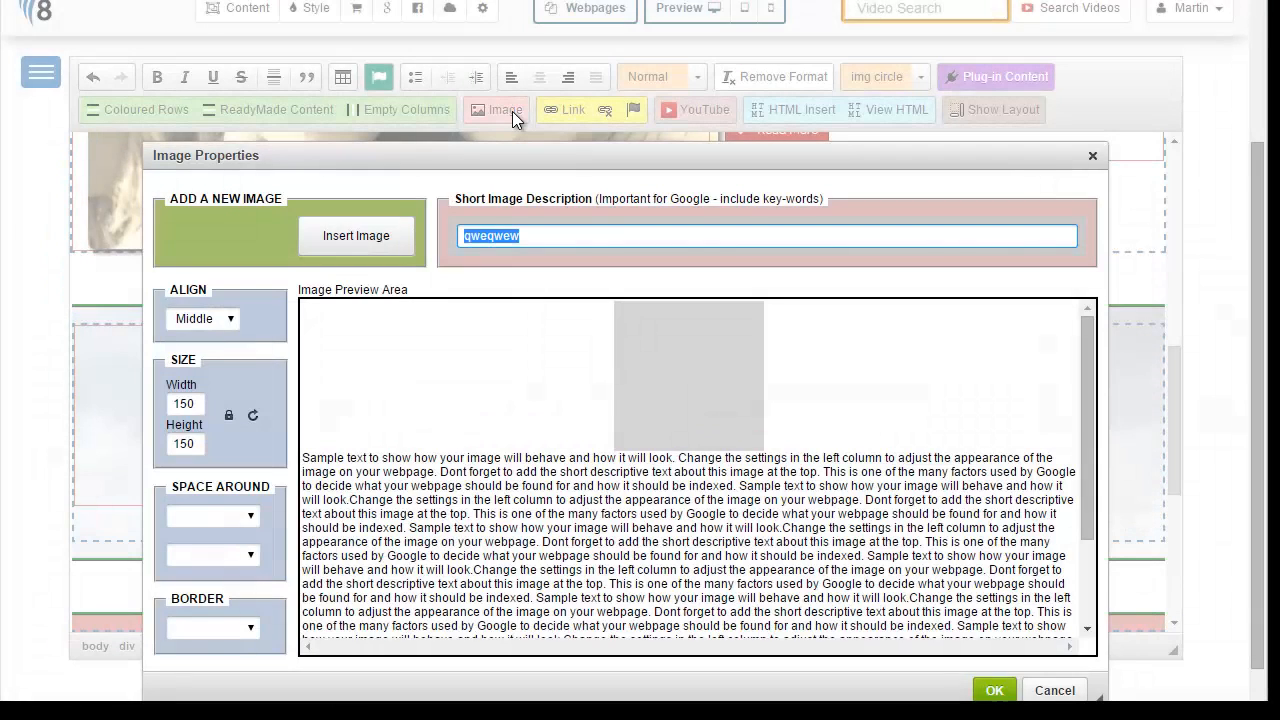
left_click(356, 240)
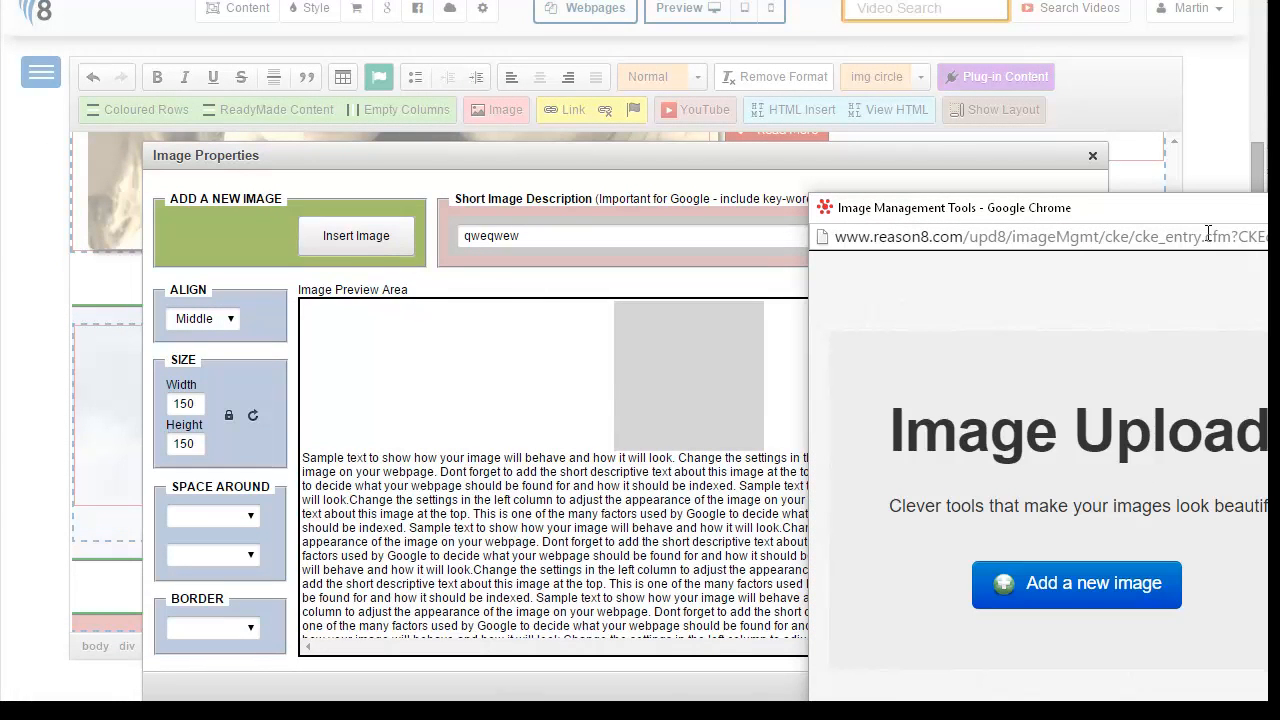
Choose the camel photo, cml_toe.jpg, from Your Library as the replacement image
left_click_drag(1190, 208, 711, 83)
left_click(745, 333)
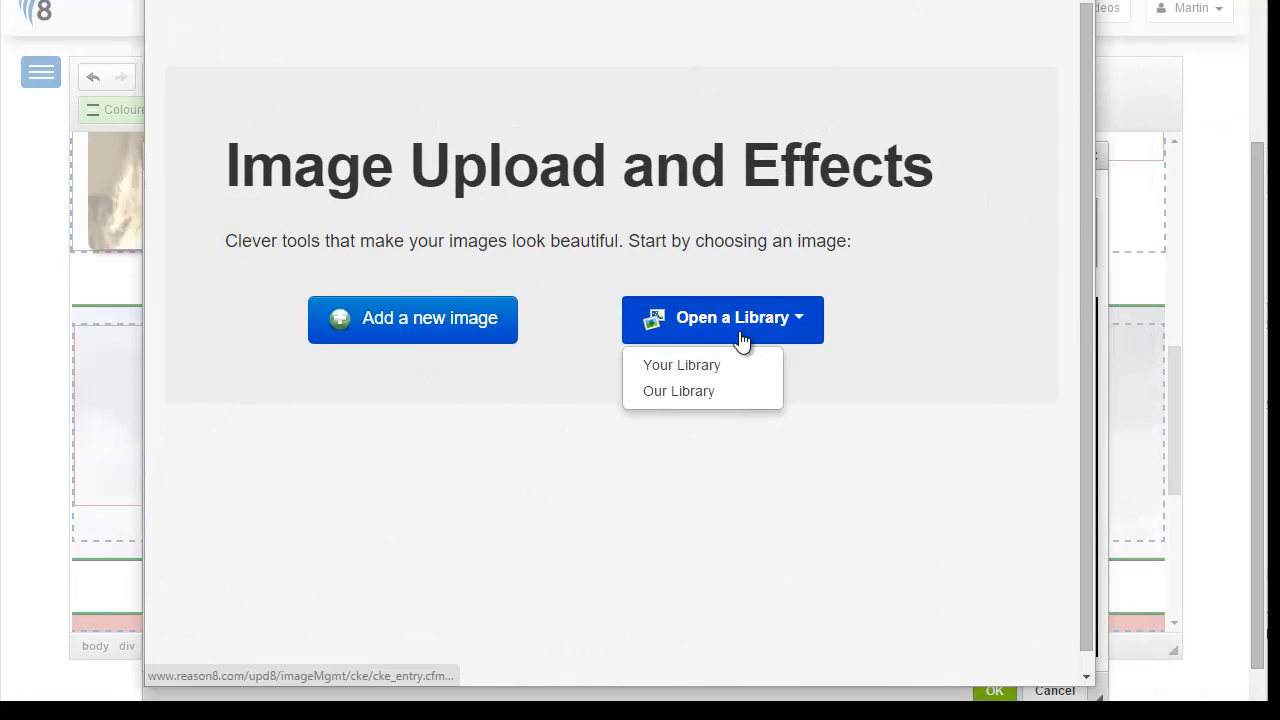
left_click(706, 372)
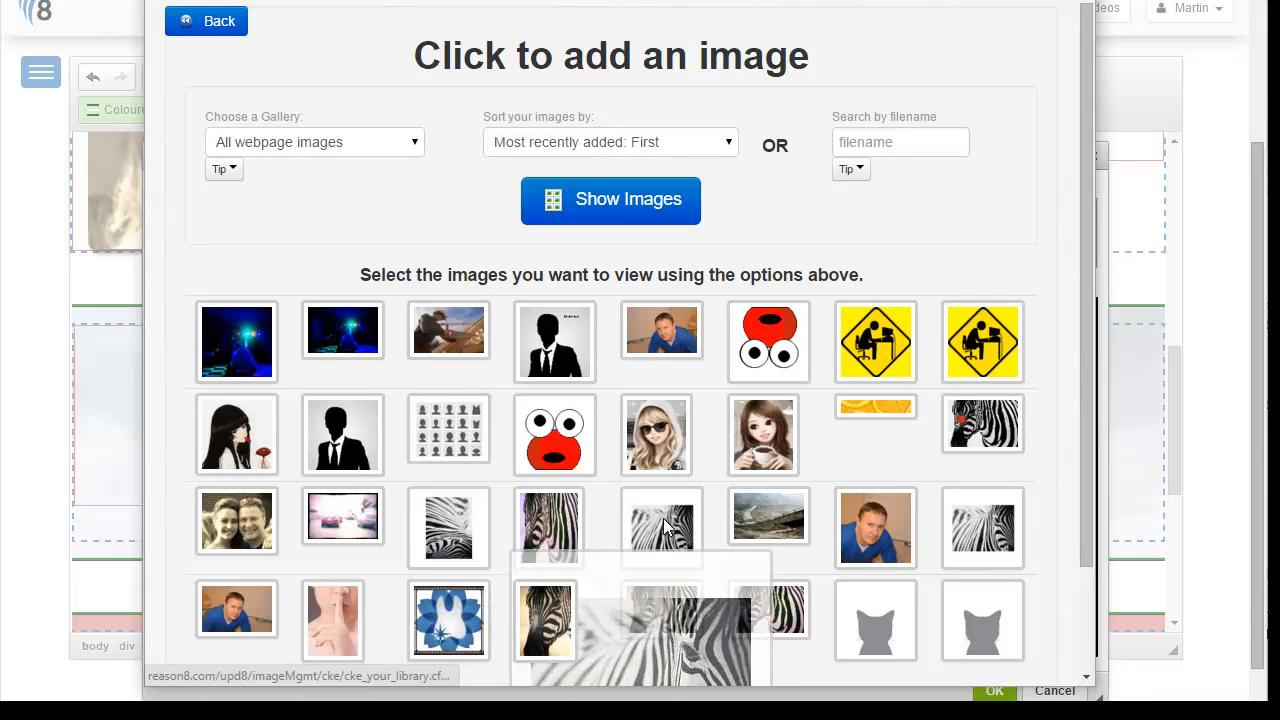
scroll(595, 564, "down", 4)
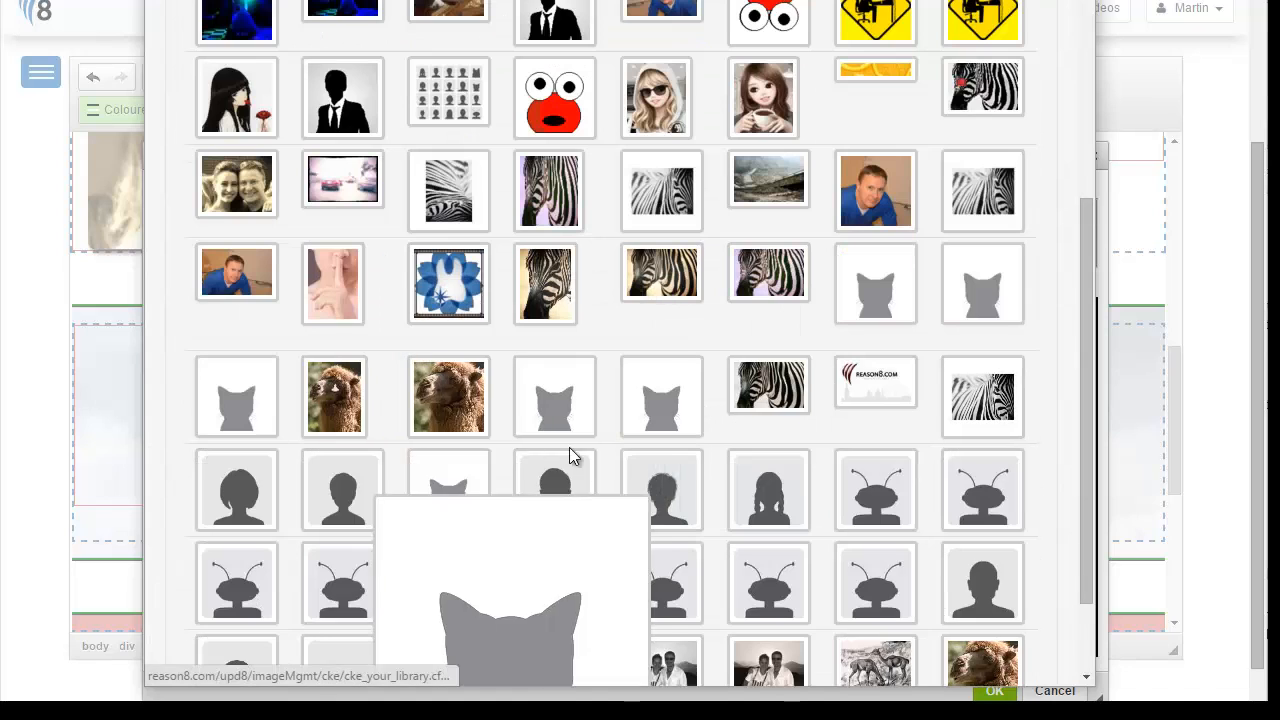
left_click(455, 400)
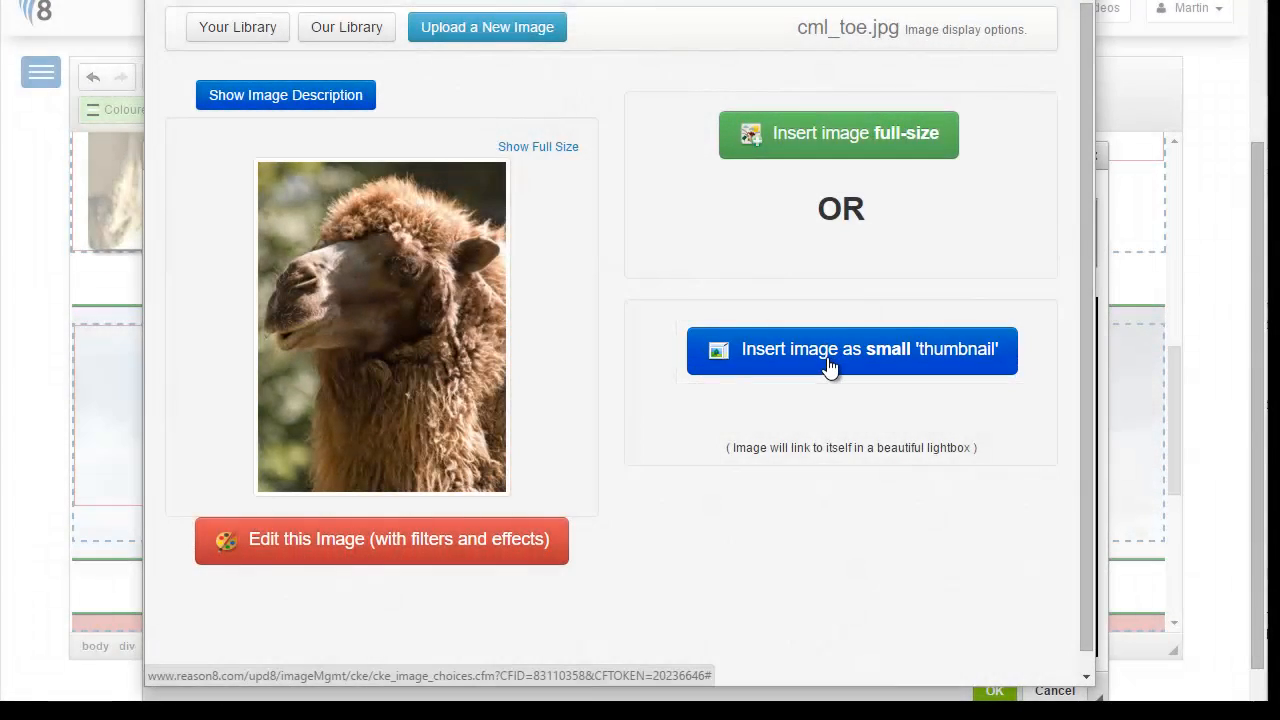
Insert the camel photo as a square custom thumbnail of 150 px, matching the round placeholder's size, and apply it to the page
left_click(828, 366)
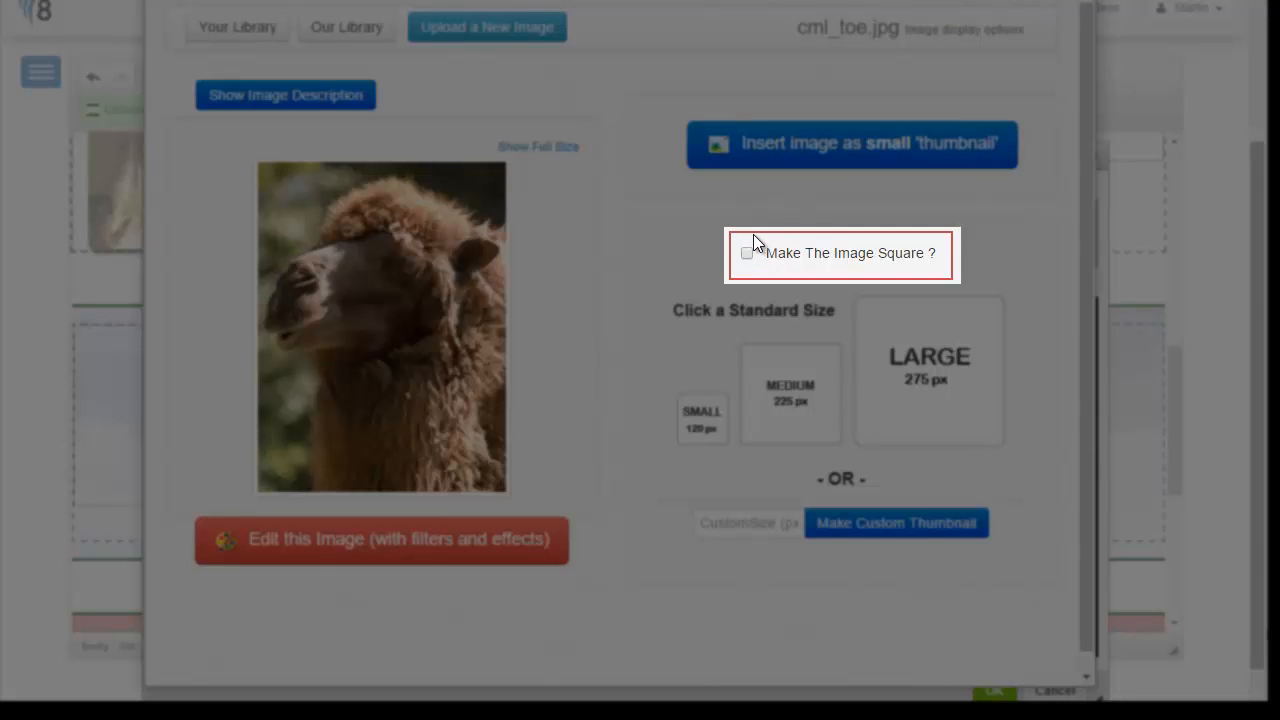
left_click(747, 253)
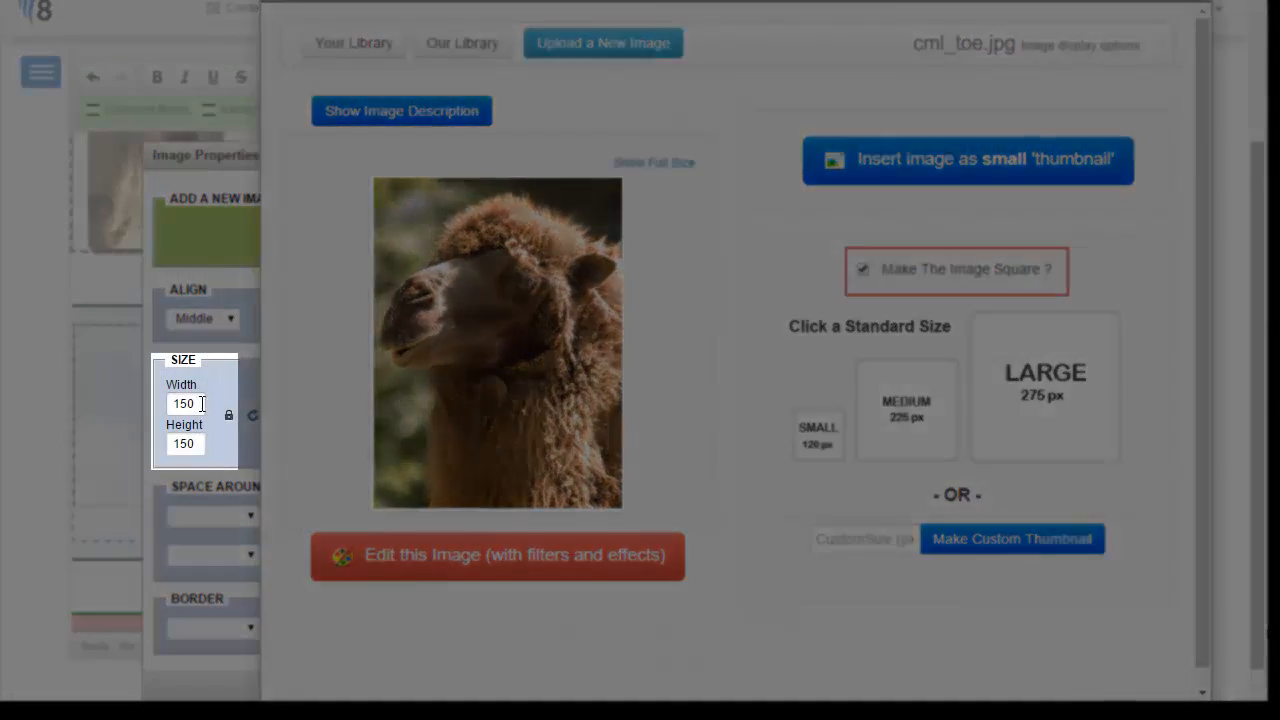
left_click_drag(201, 403, 181, 402)
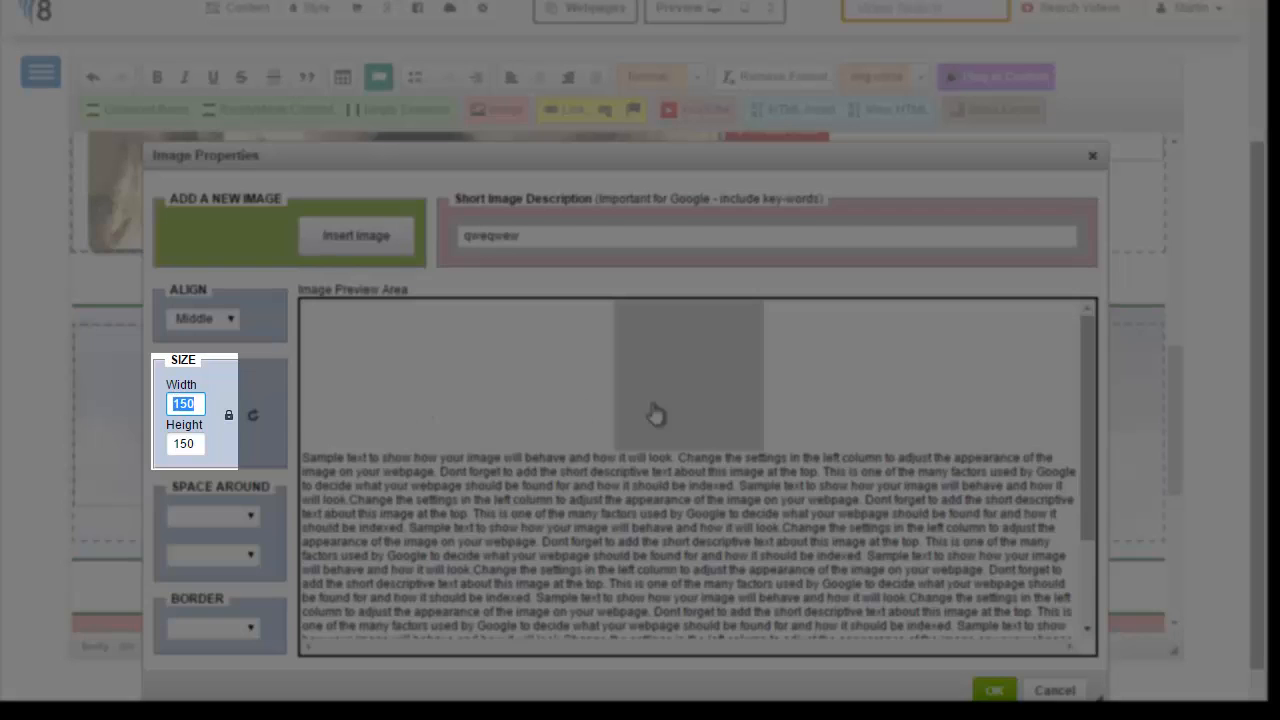
left_click_drag(197, 445, 170, 448)
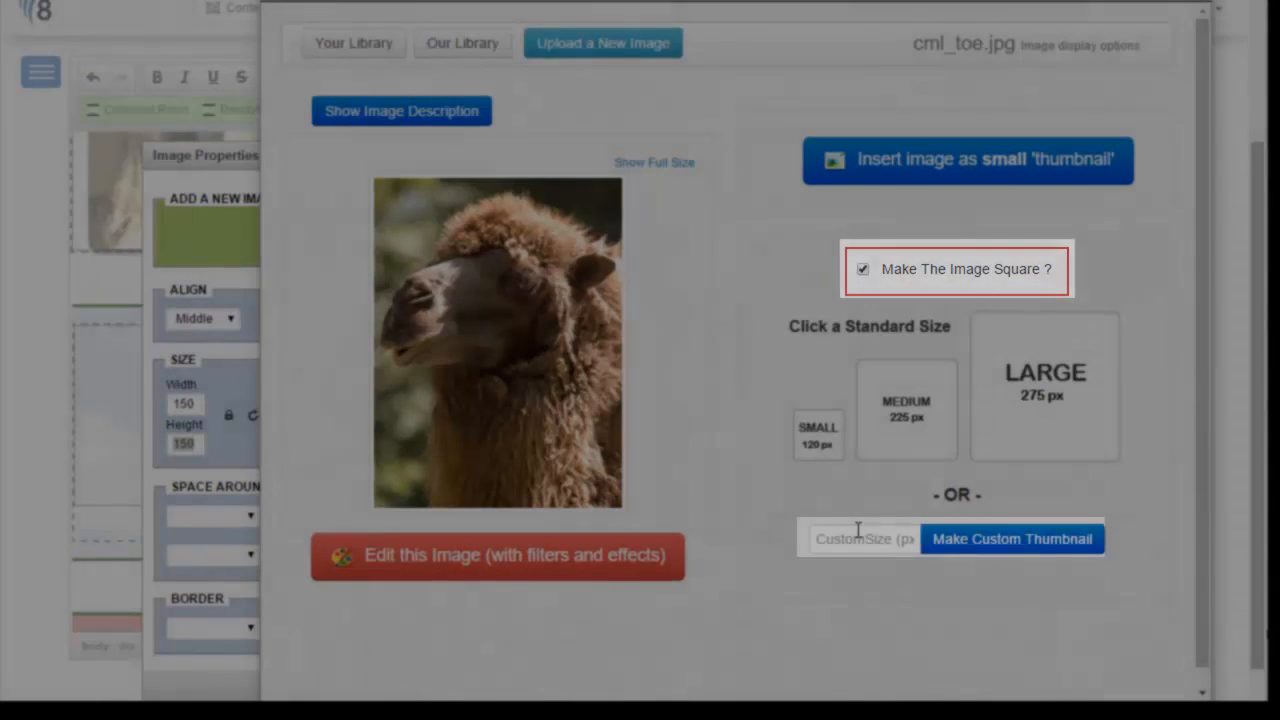
left_click(858, 532)
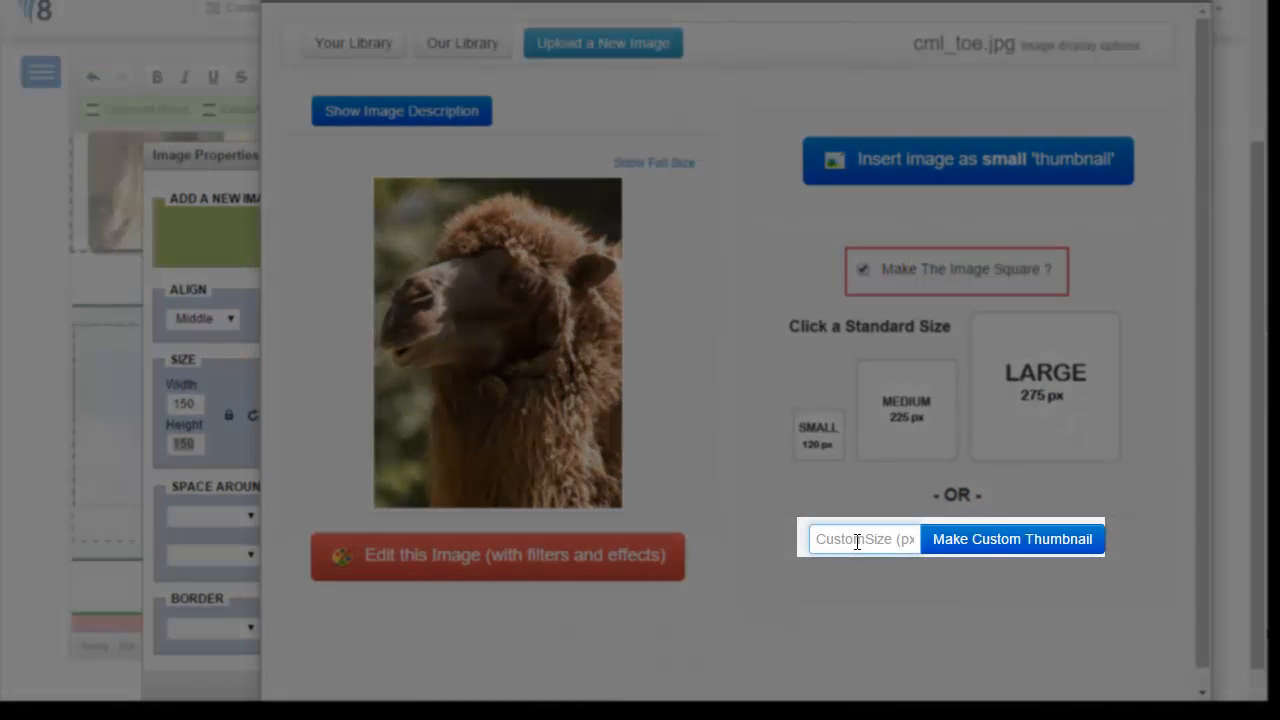
type("150")
left_click(986, 548)
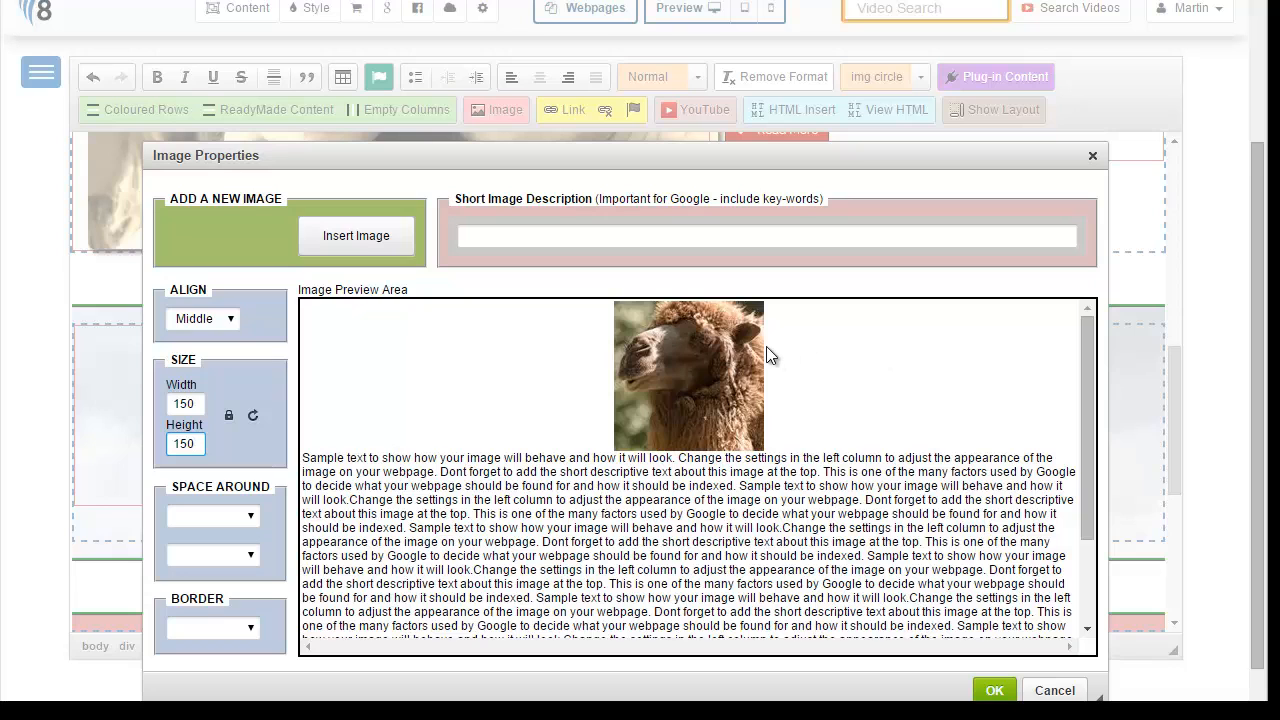
left_click(994, 690)
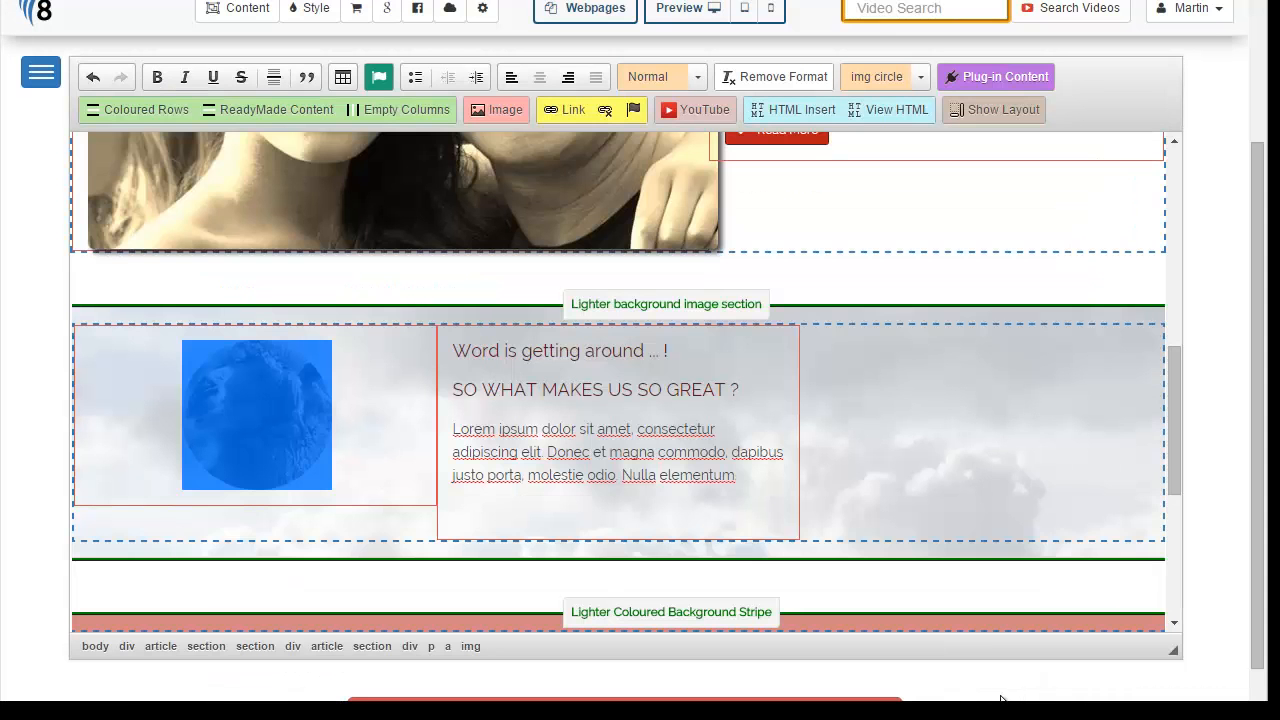
left_click(385, 416)
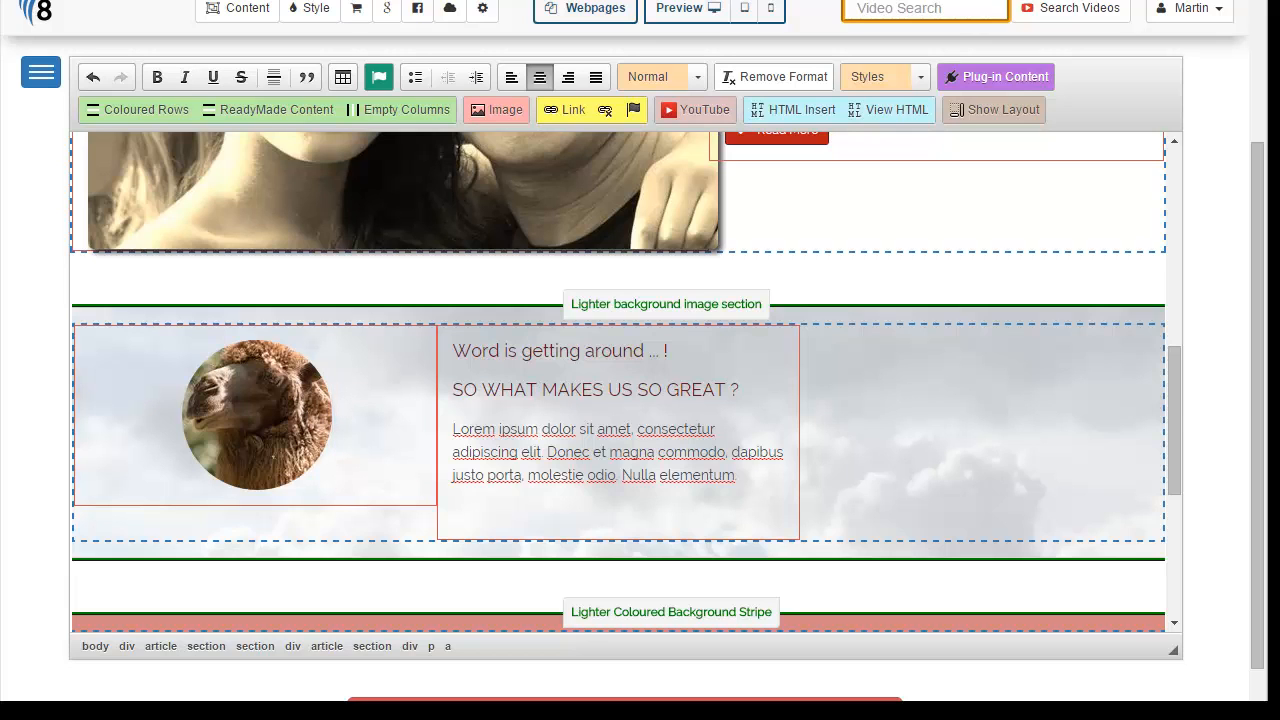
Open the image properties of the large square placeholder in the lighter coloured background stripe and start inserting a new image
left_click_drag(1176, 425, 1177, 530)
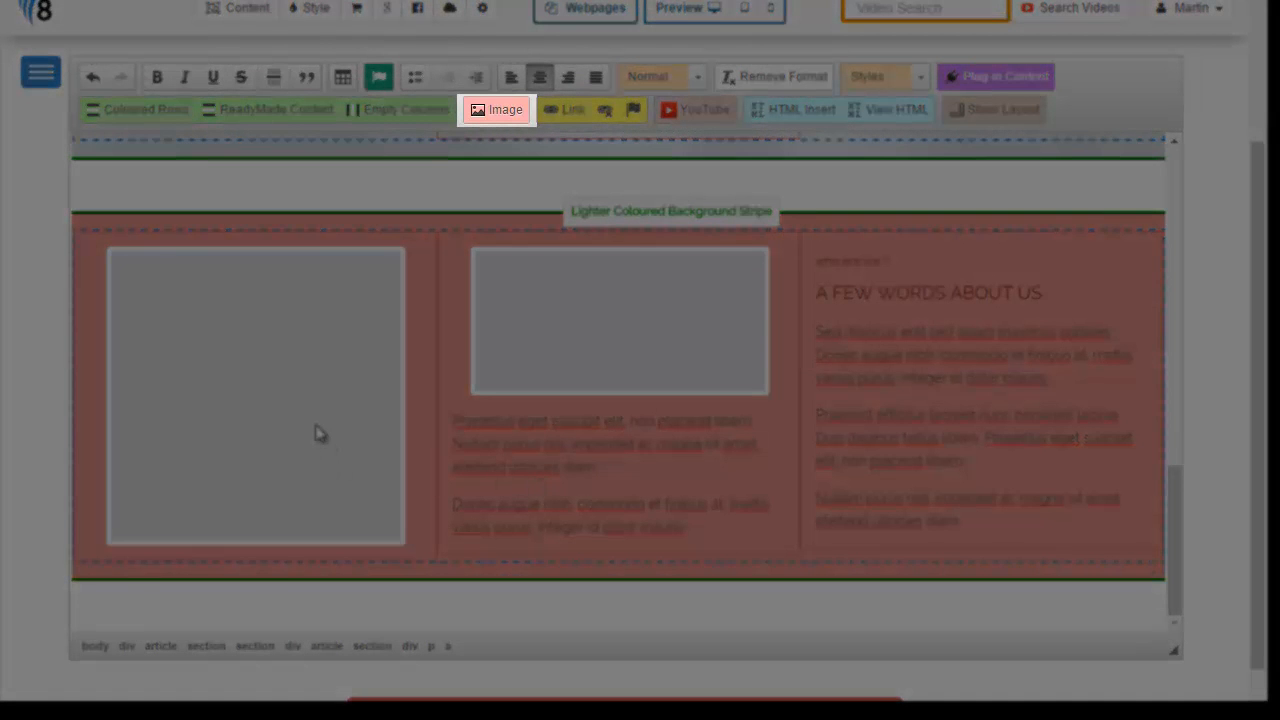
left_click(320, 409)
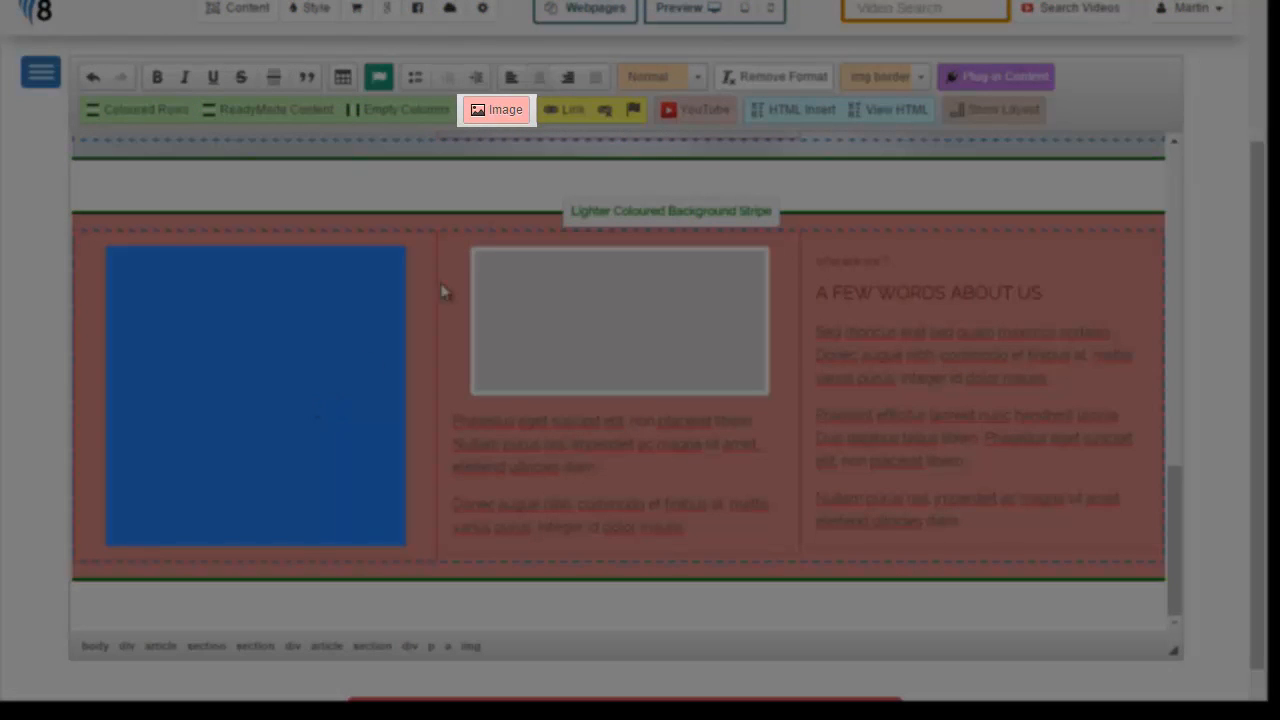
left_click(498, 112)
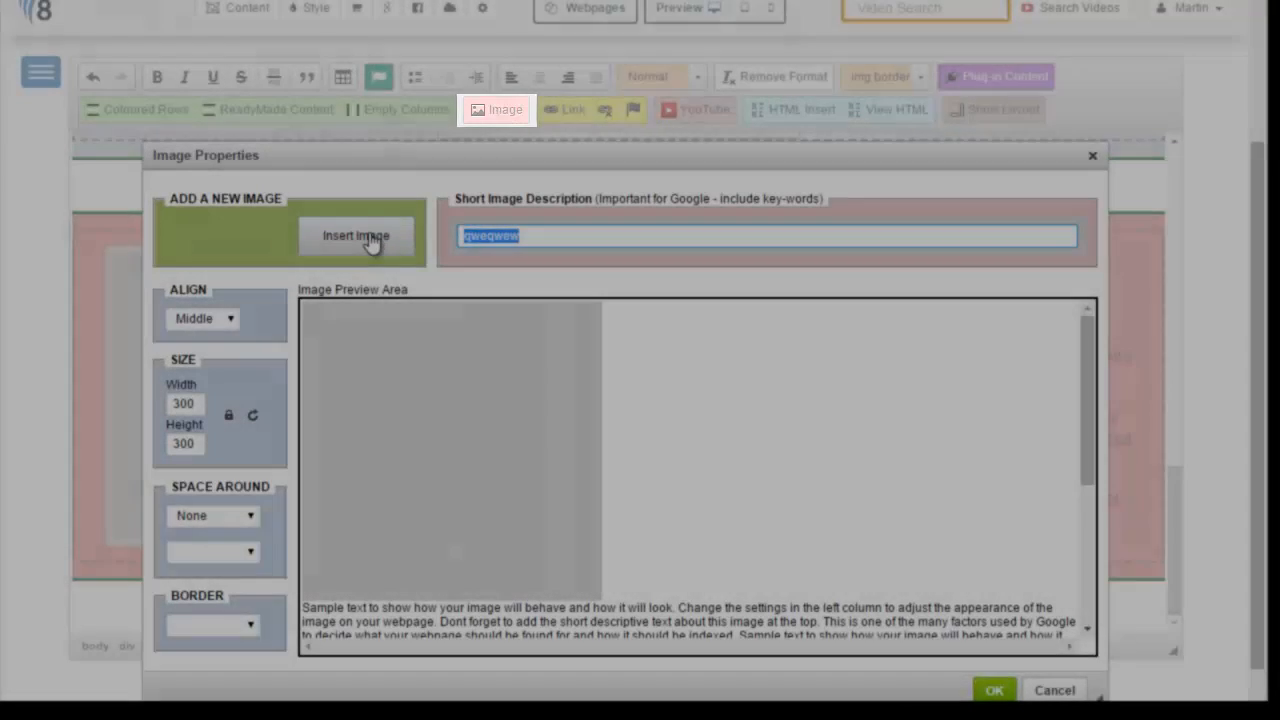
left_click(369, 238)
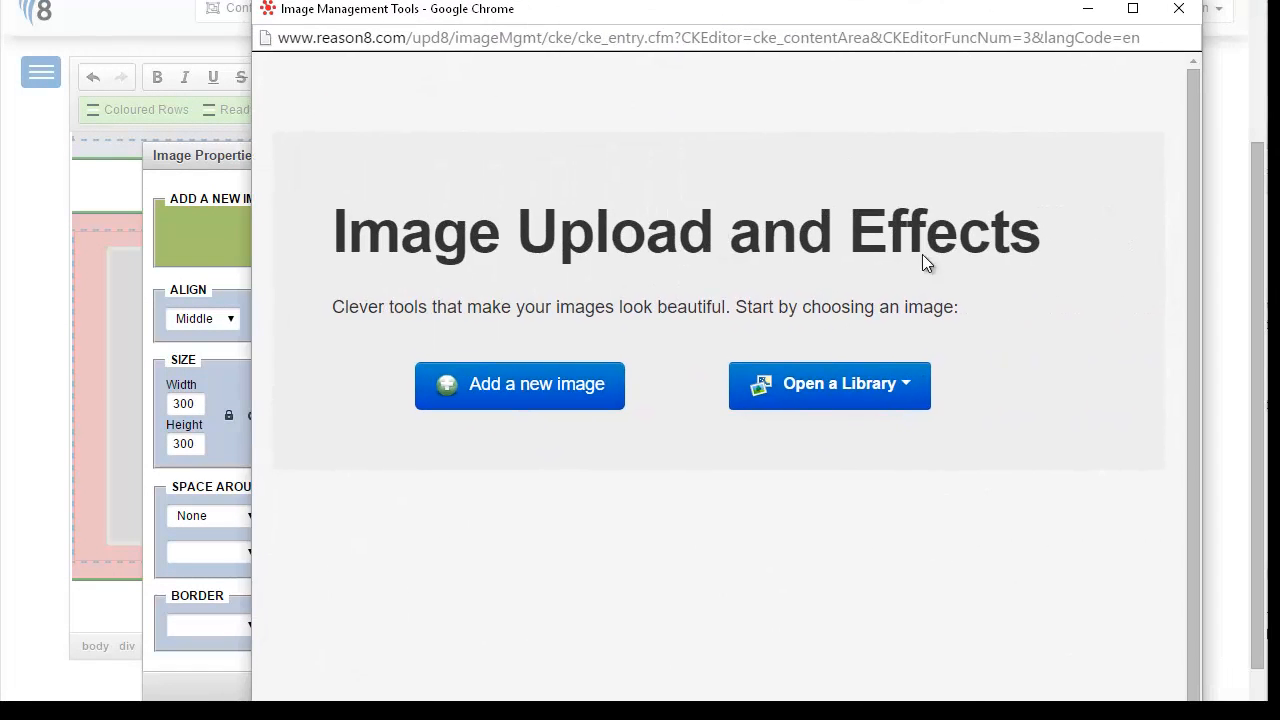
Choose the blue-lit dancing couple photo, Fotolia_81823554_Subscription_Monthly_M20.jpg, from Your Library
left_click(866, 390)
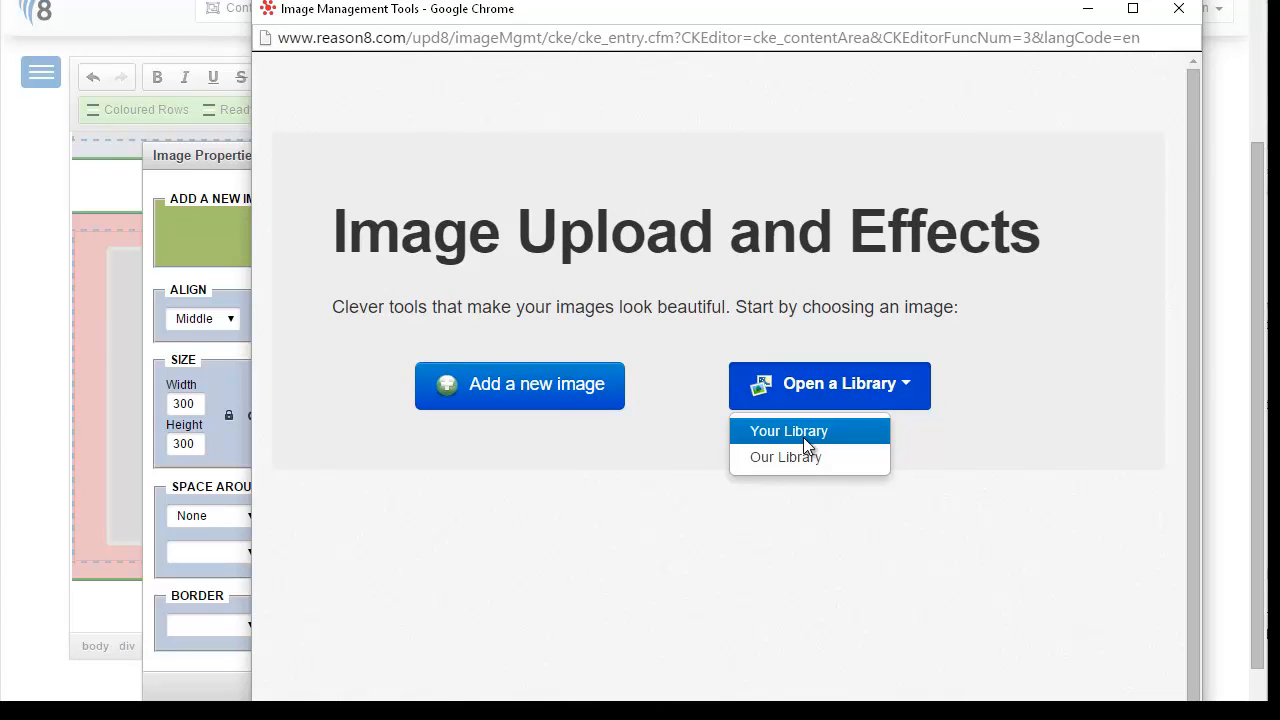
left_click(803, 437)
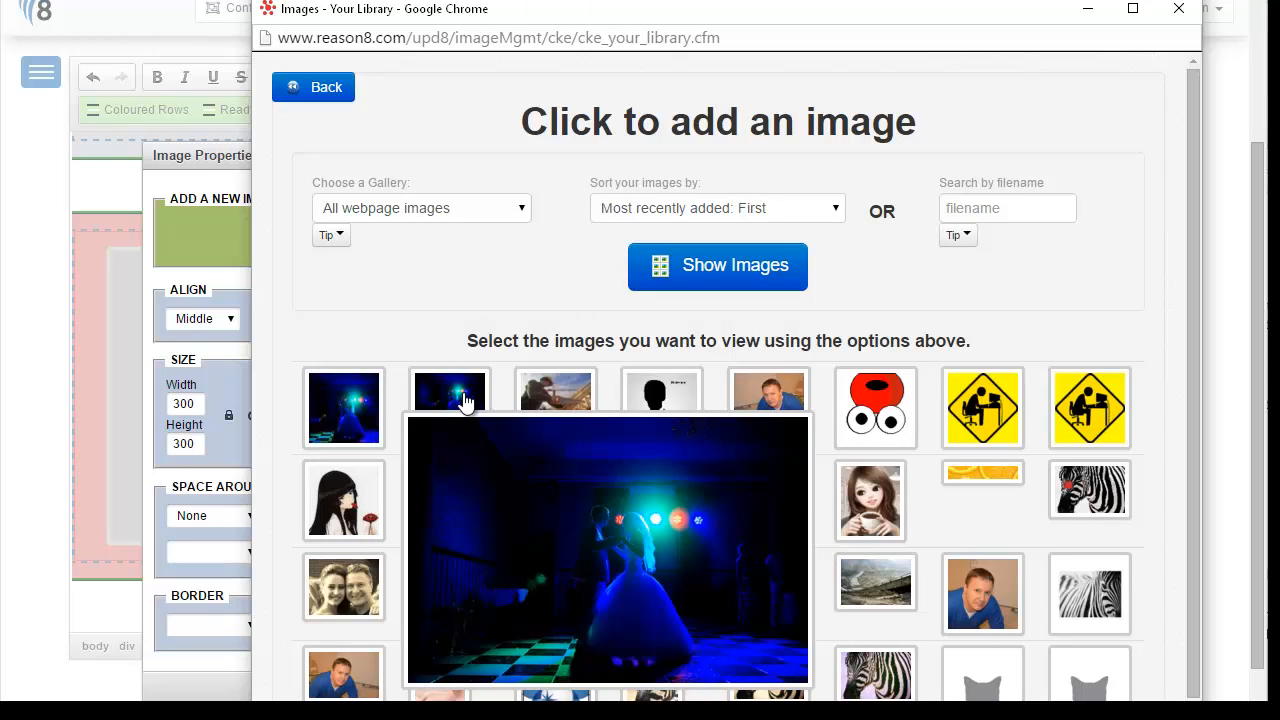
left_click(465, 400)
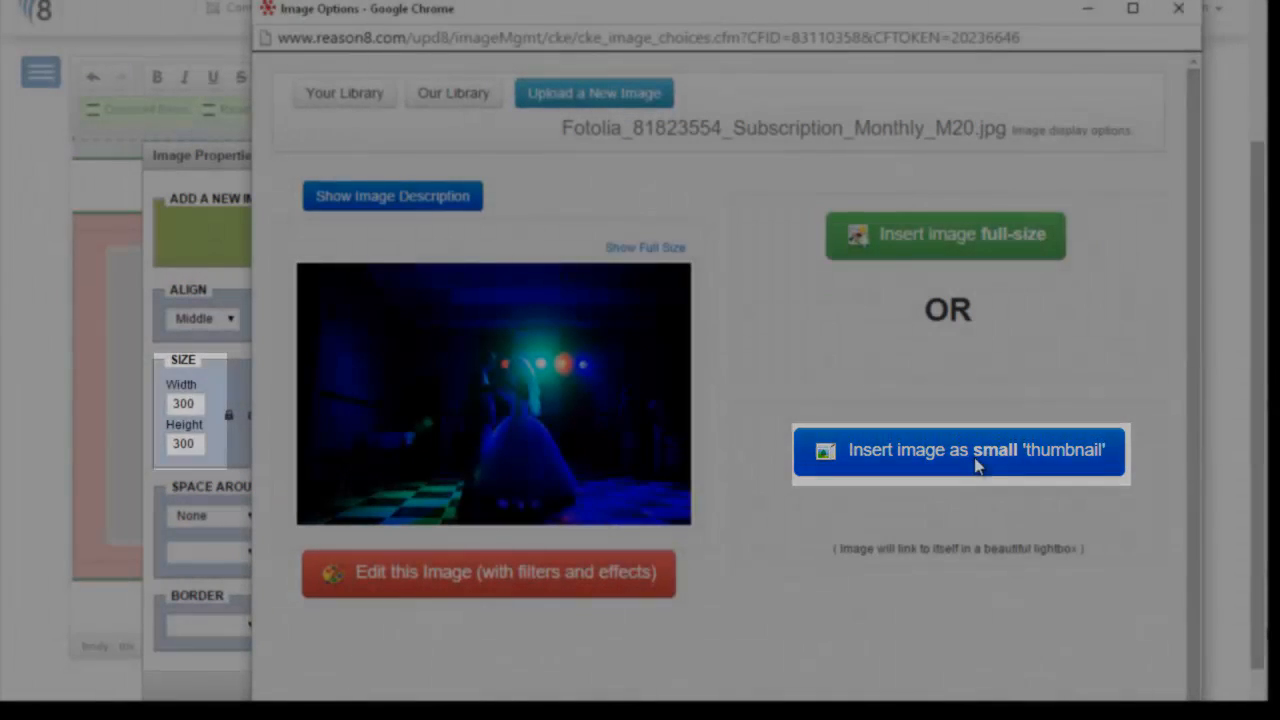
Insert the dancing couple photo as a square custom thumbnail of 300 px and apply it in place of the large square placeholder
left_click(975, 465)
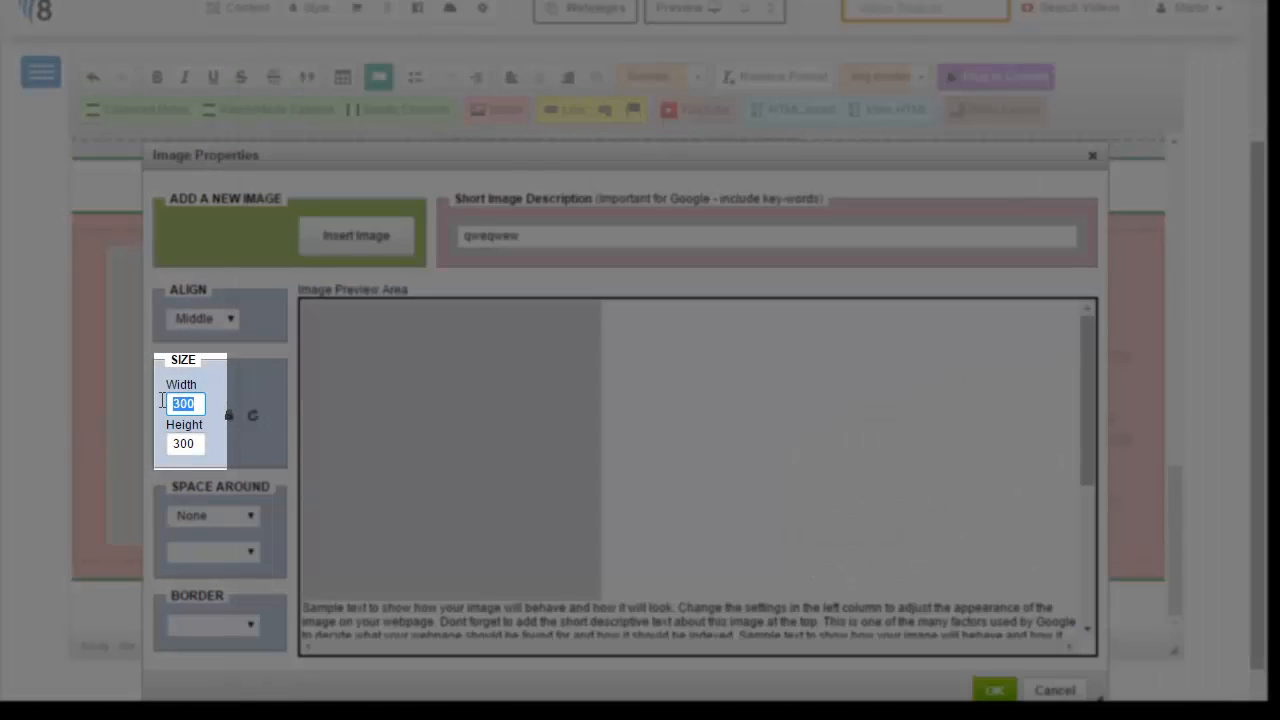
key("Tab")
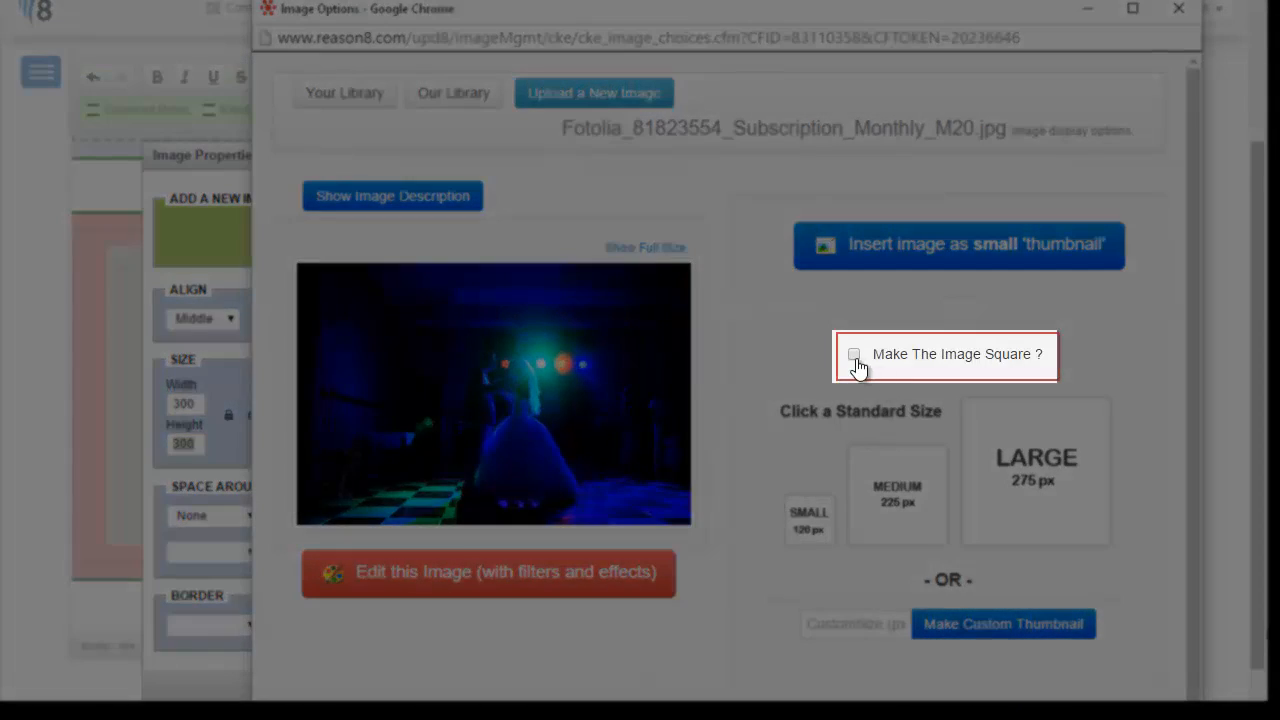
left_click(853, 355)
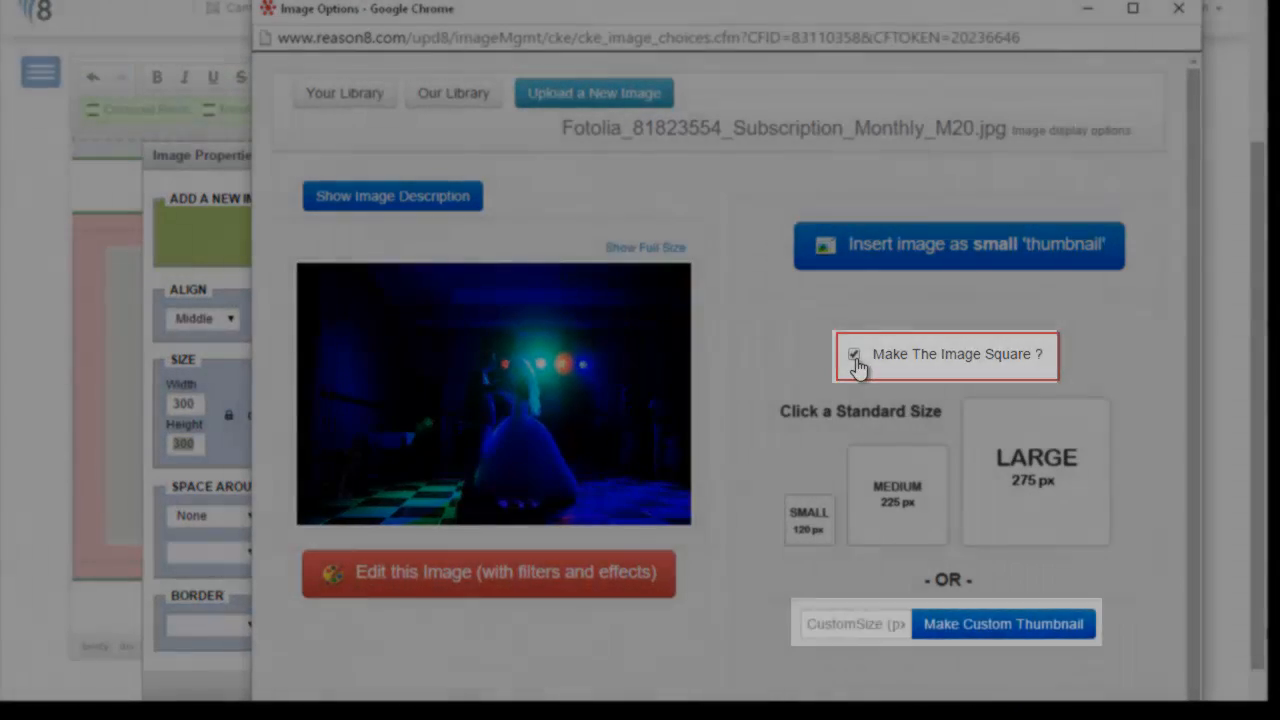
left_click(876, 624)
type("300")
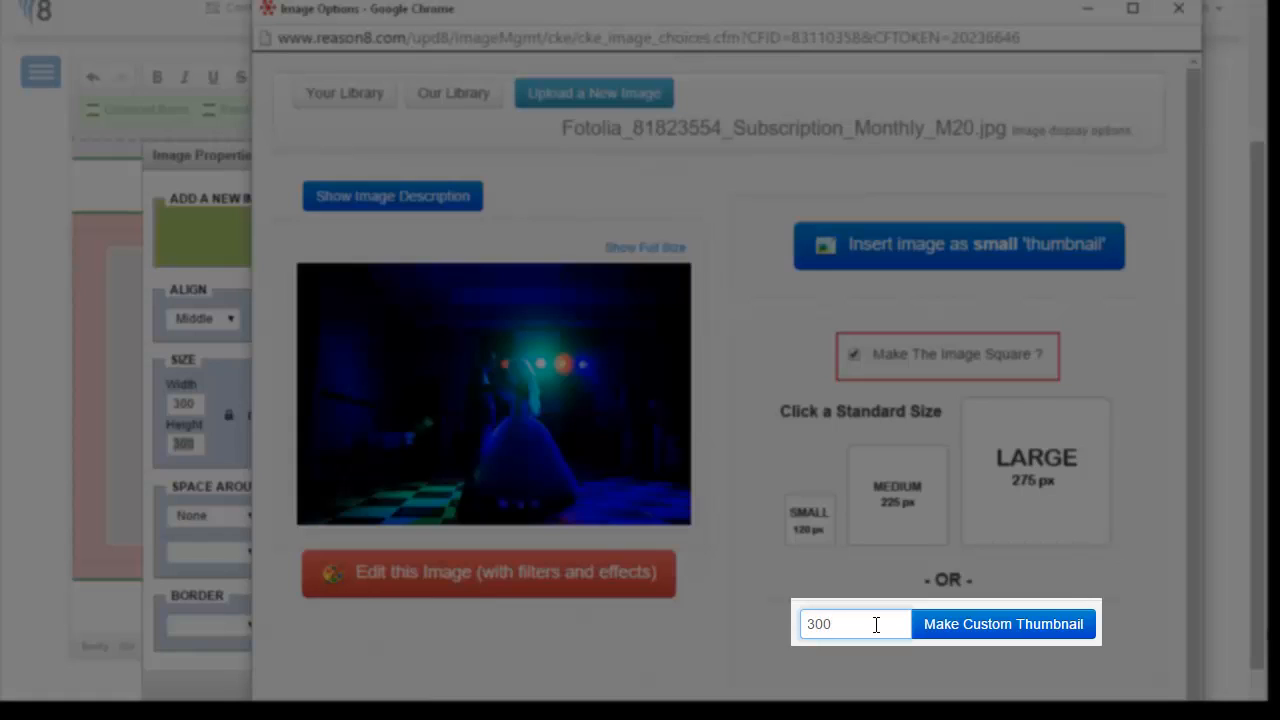
left_click(990, 631)
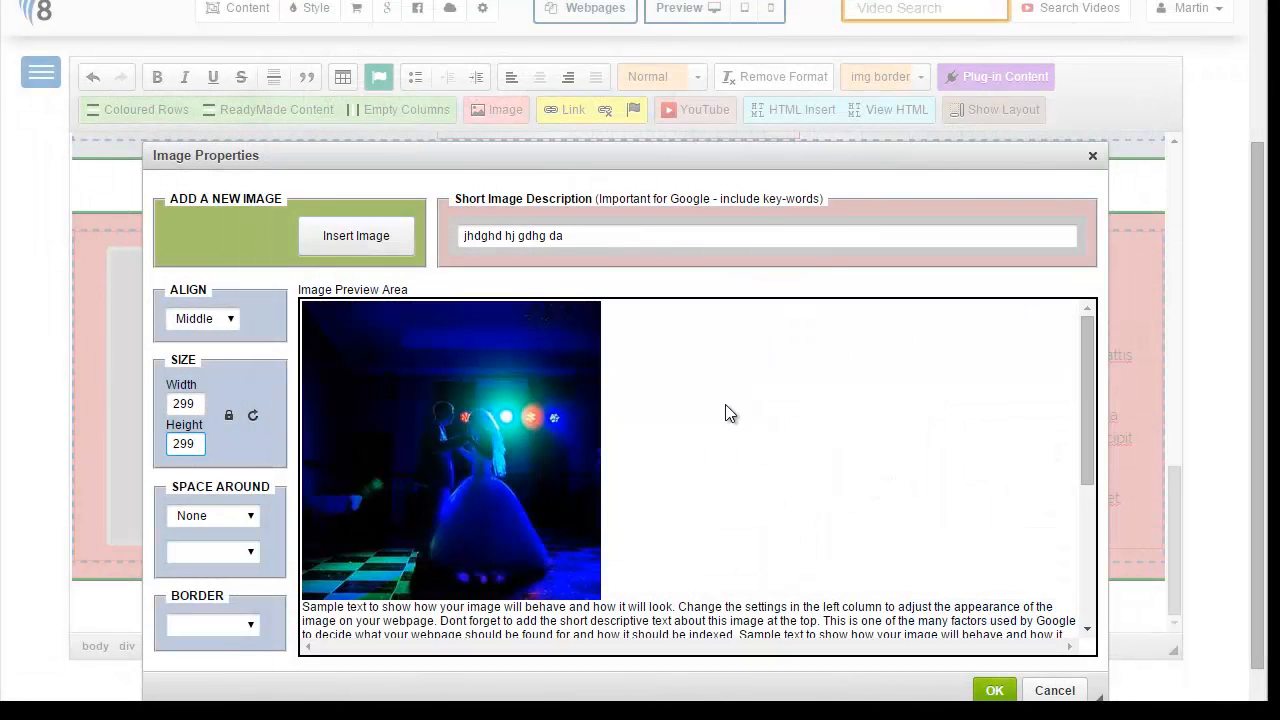
left_click(993, 690)
left_click(440, 385)
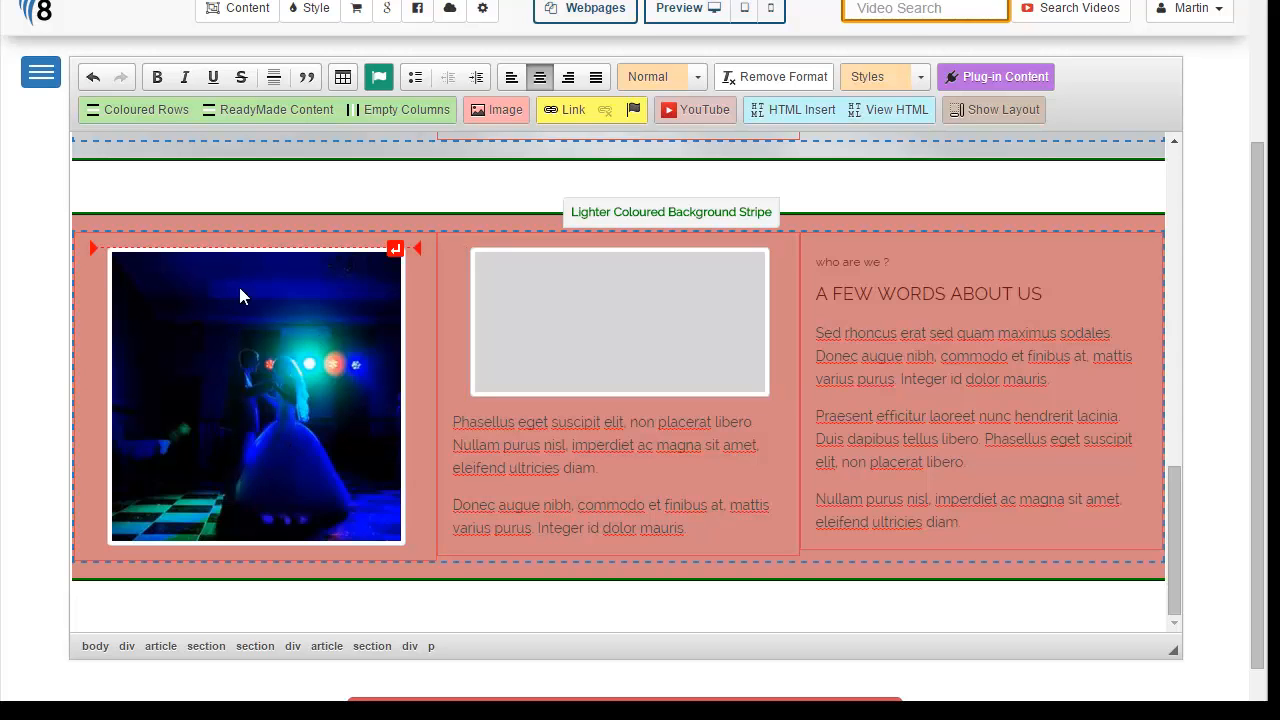
Try the img shadow and img circle styles on the dancing couple photo in the lighter coloured background stripe
left_click(270, 374)
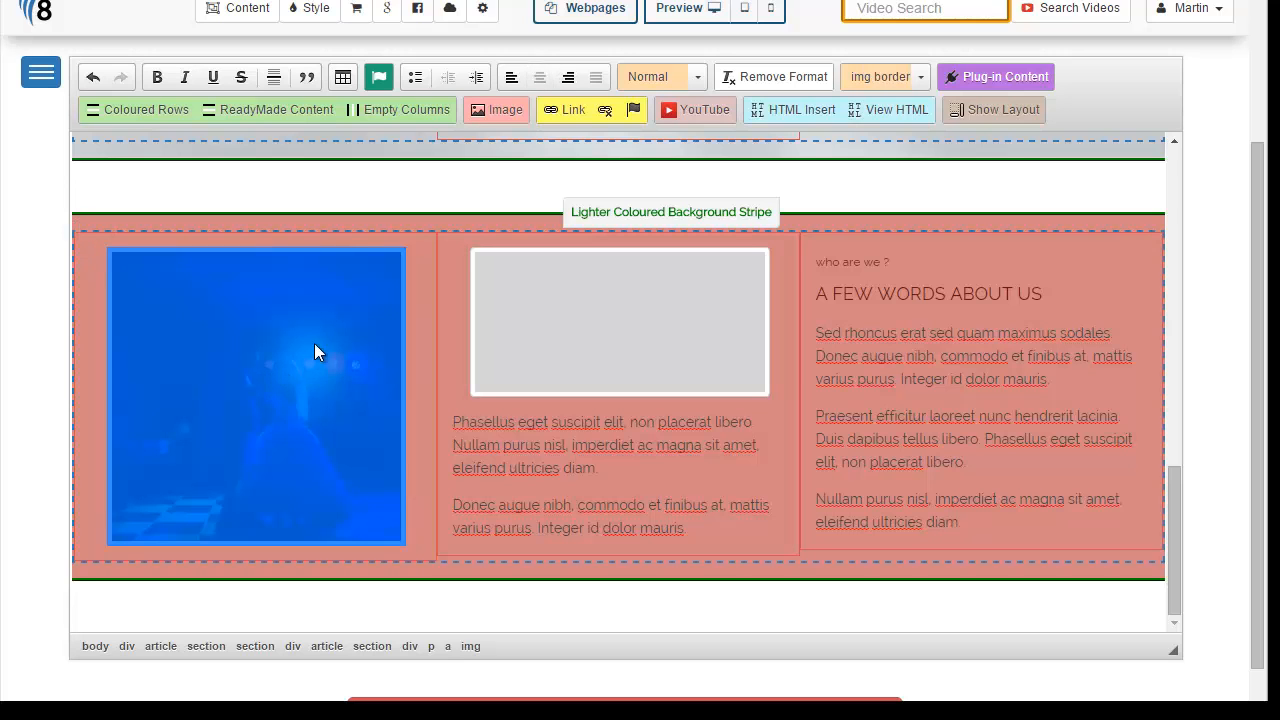
left_click(881, 80)
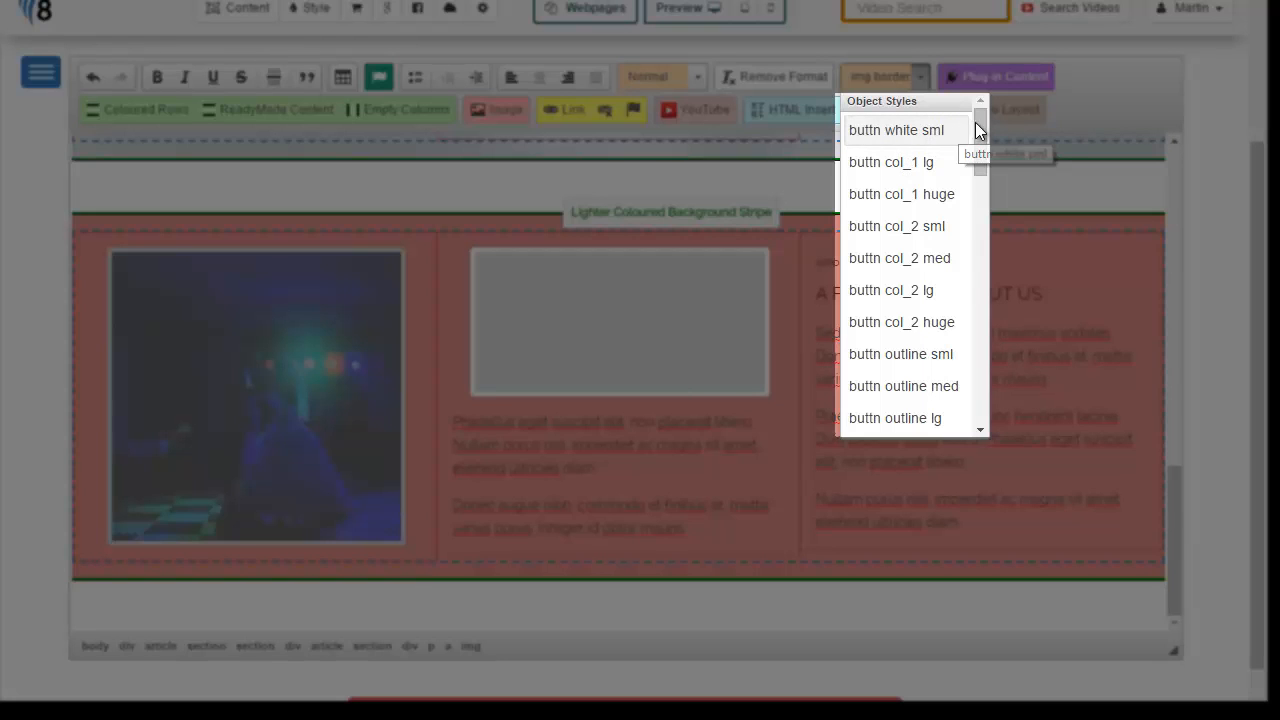
left_click_drag(984, 135, 974, 217)
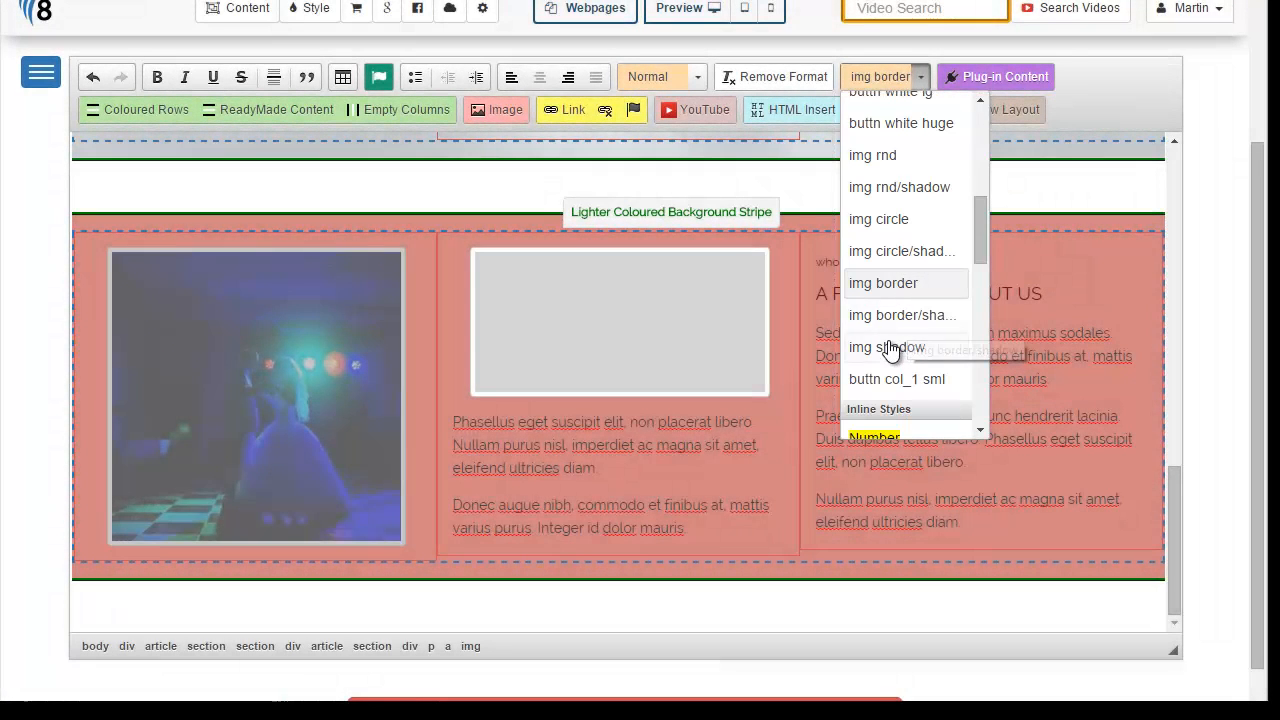
left_click(889, 347)
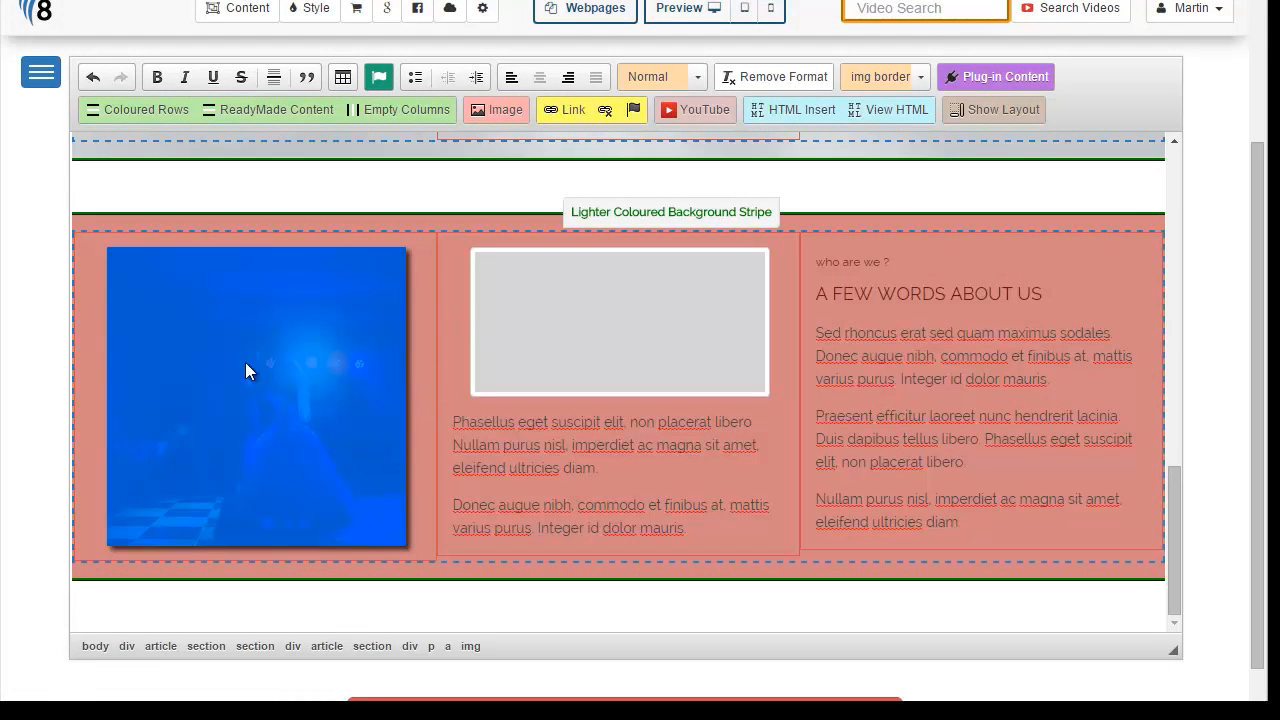
left_click(896, 83)
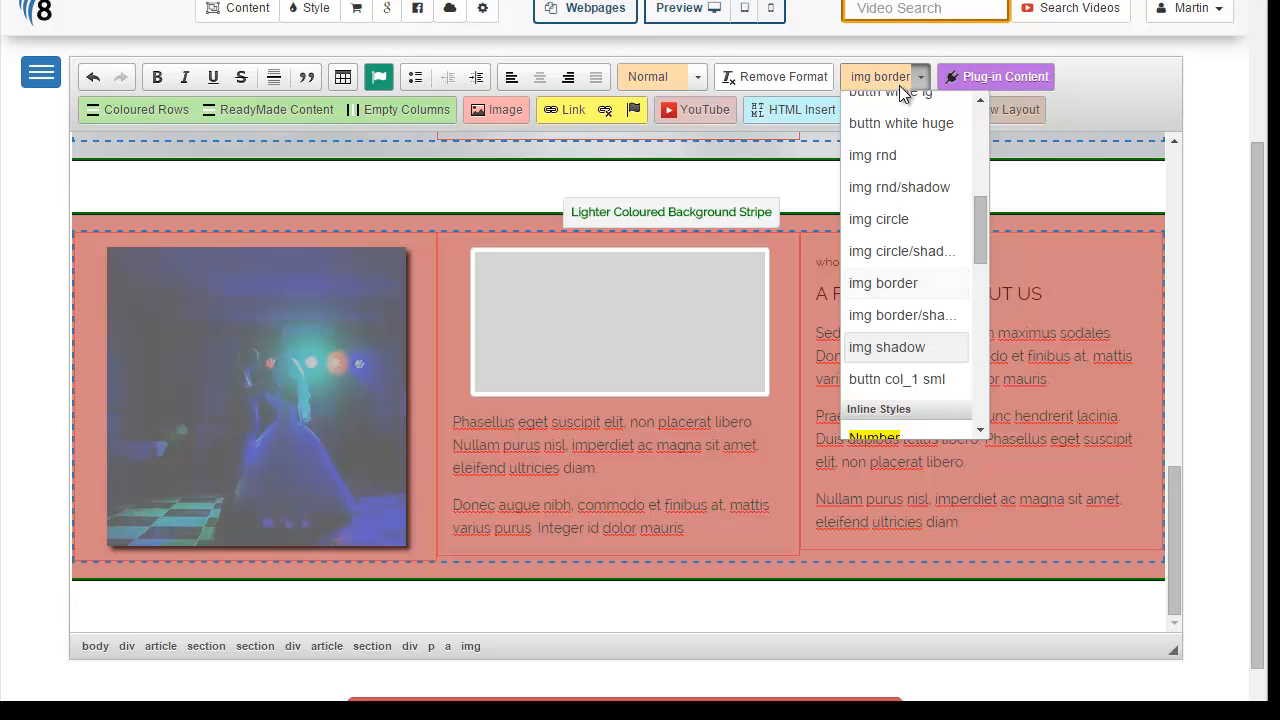
left_click(882, 220)
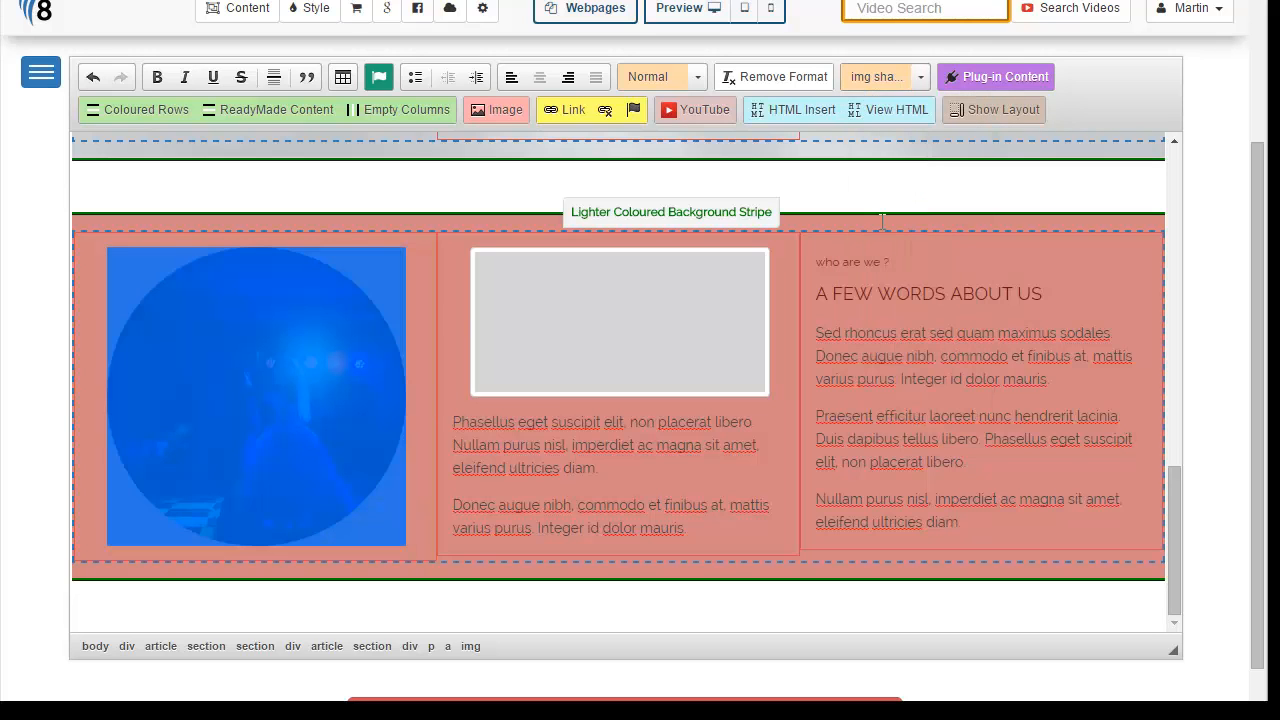
Apply the img circle/shadow style to the dancing couple photo and deselect it to check its appearance
left_click(883, 83)
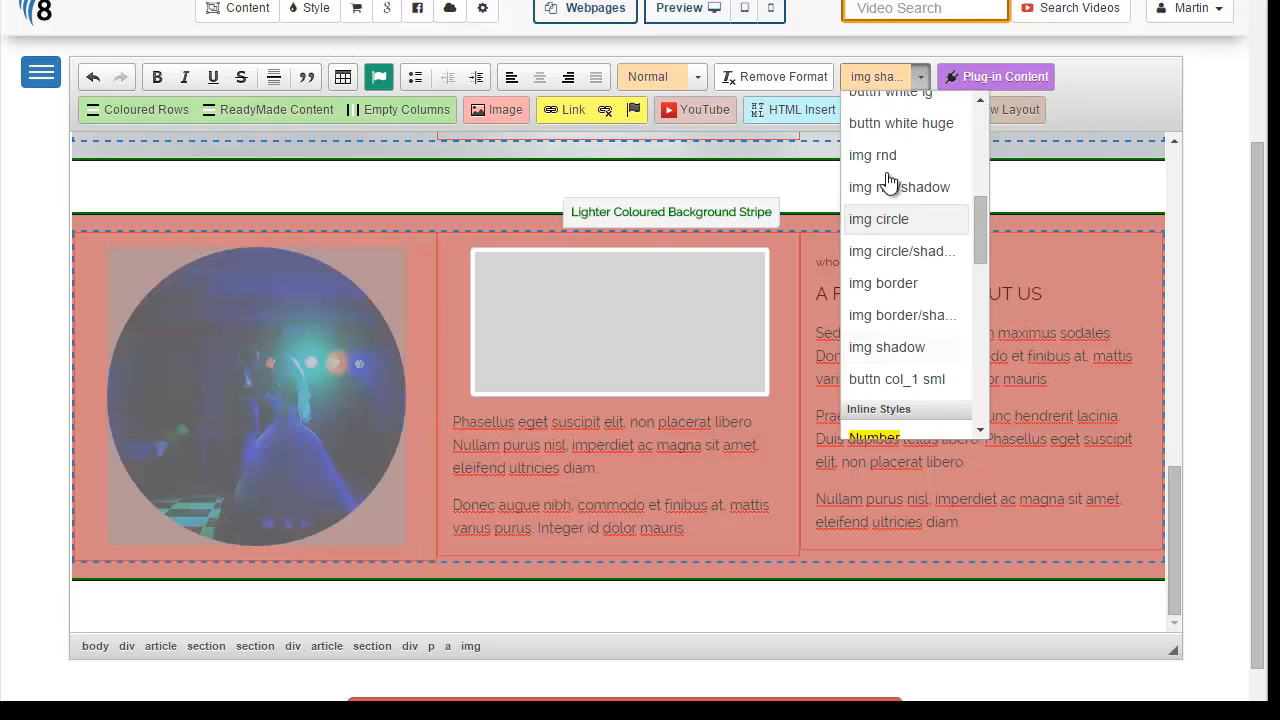
left_click(903, 253)
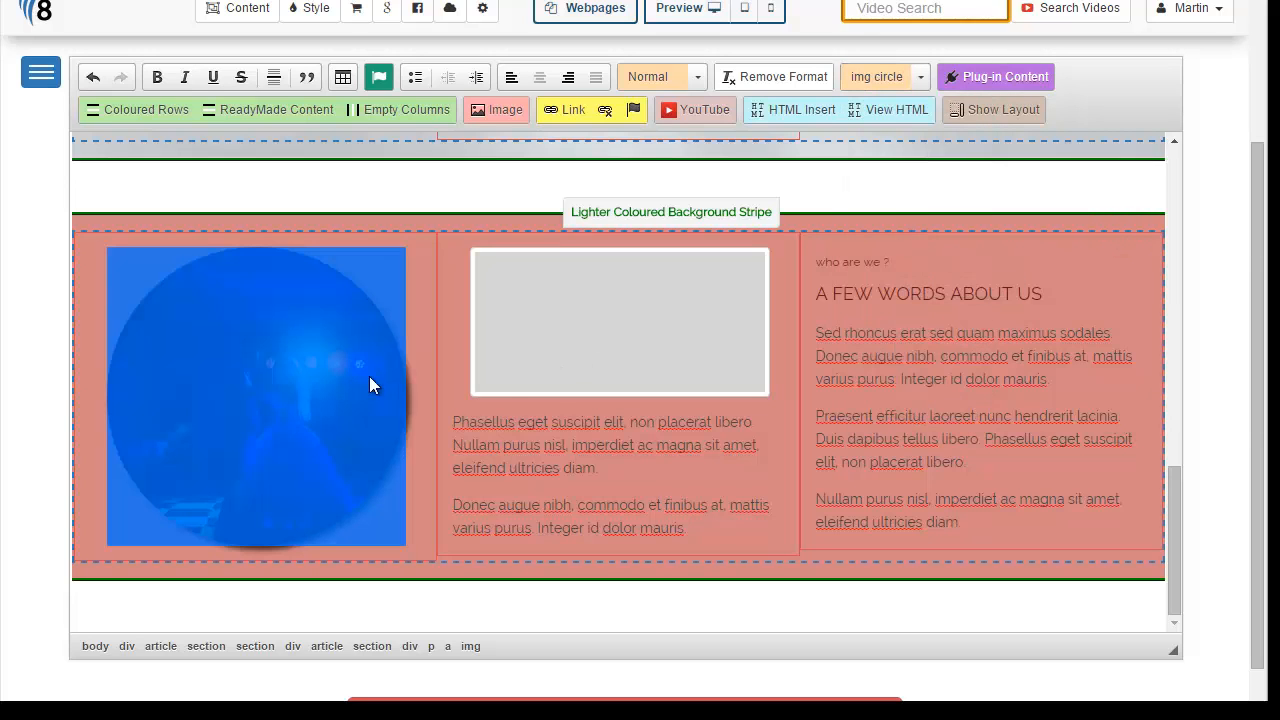
left_click(419, 365)
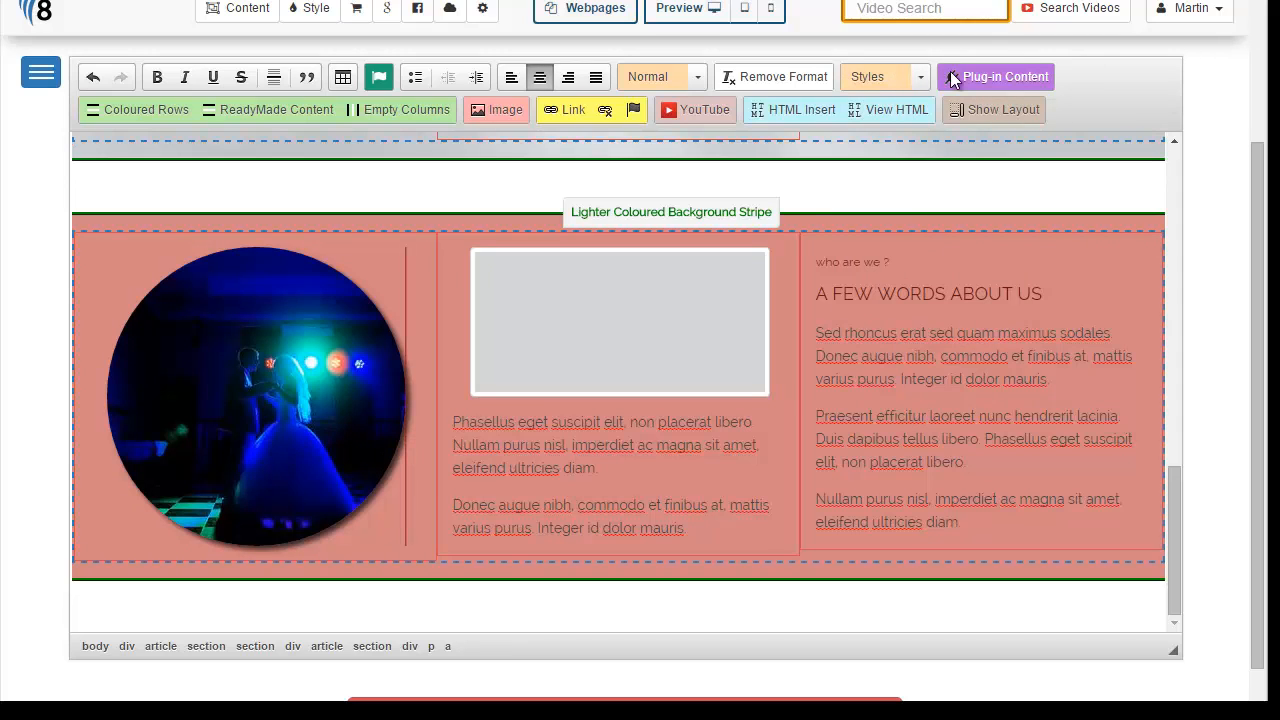
left_click(227, 392)
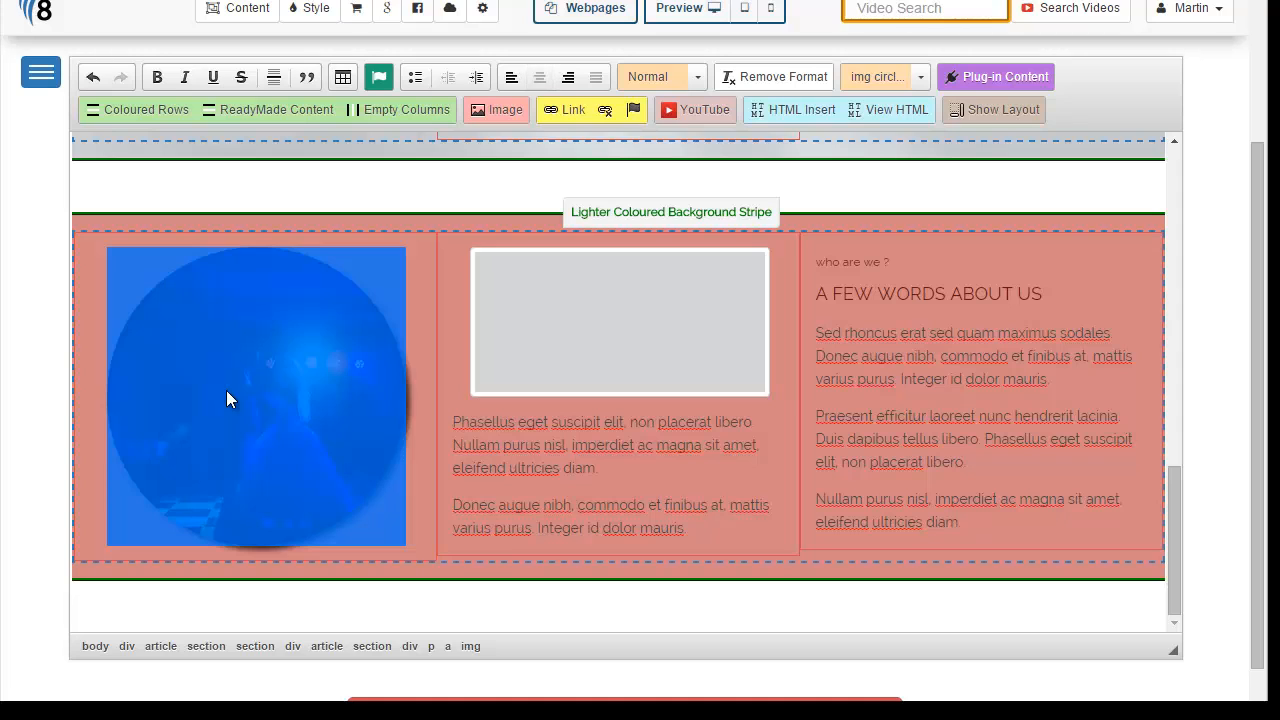
left_click(420, 441)
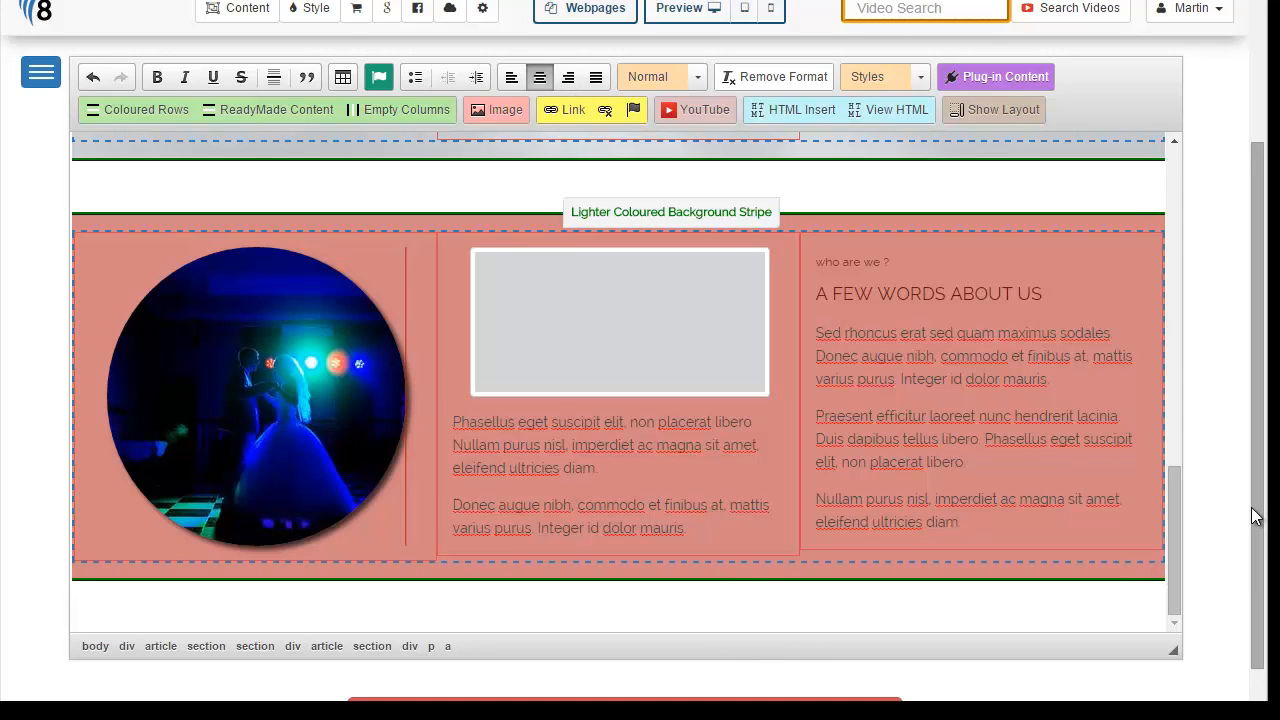
Save the demo page and look over the saved page's photos from the sepia couple down to the dancing couple
scroll(1262, 505, "up", 2)
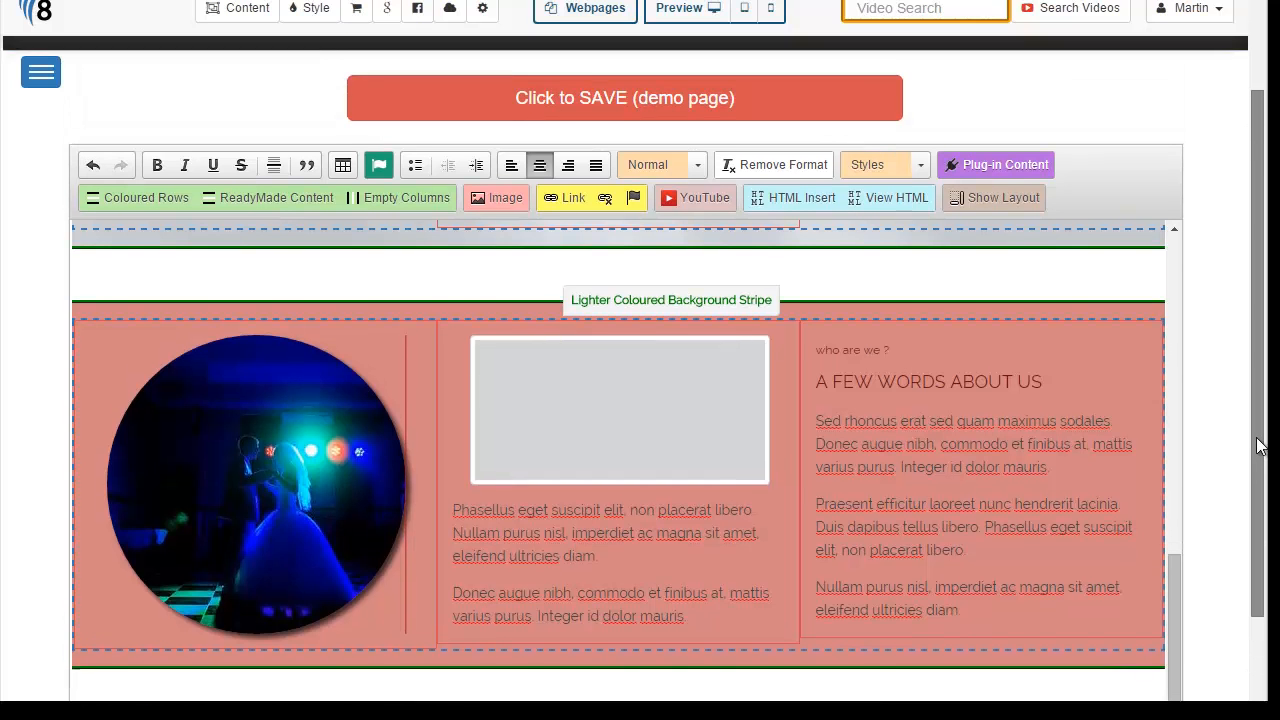
left_click(666, 128)
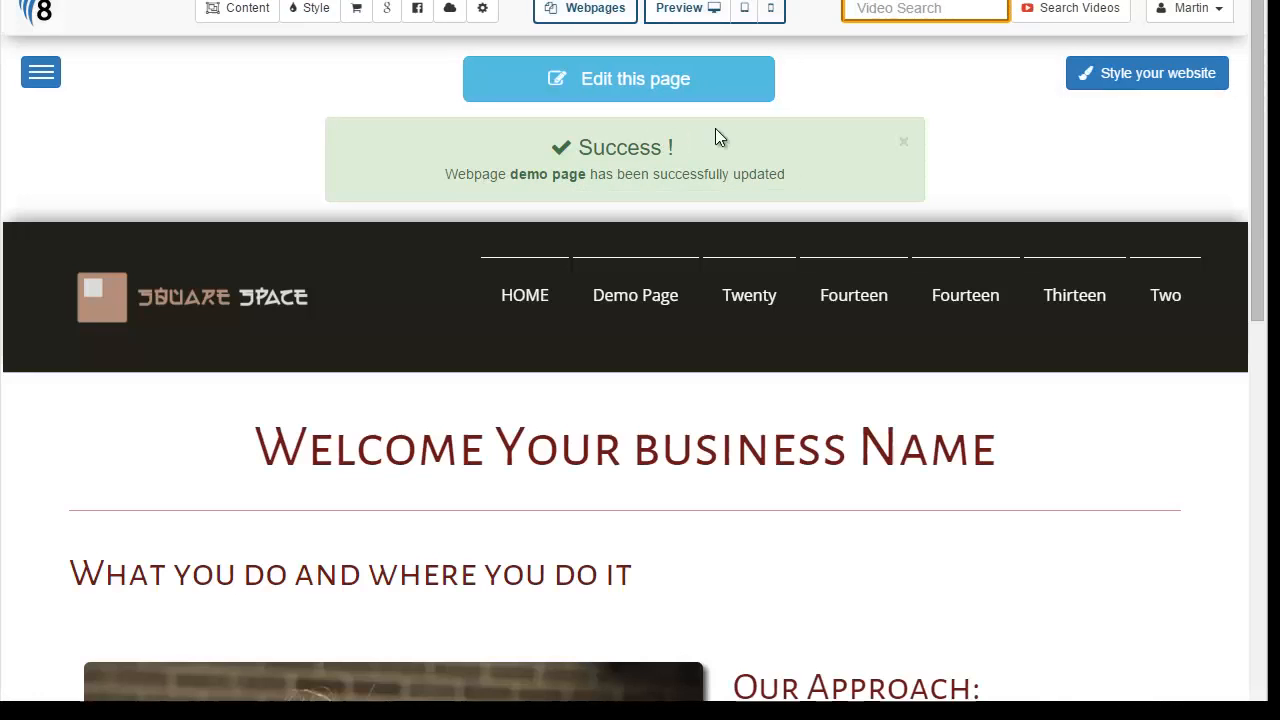
left_click_drag(1262, 270, 1251, 386)
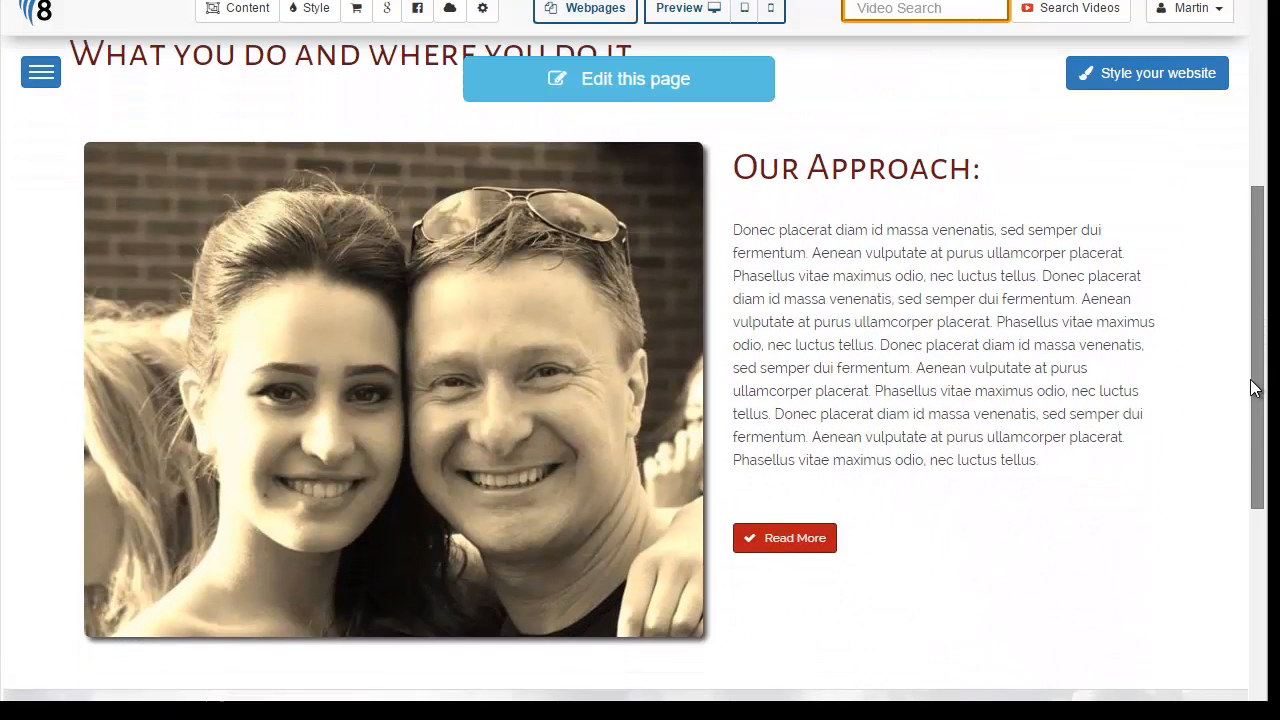
scroll(800, 278, "down", 1)
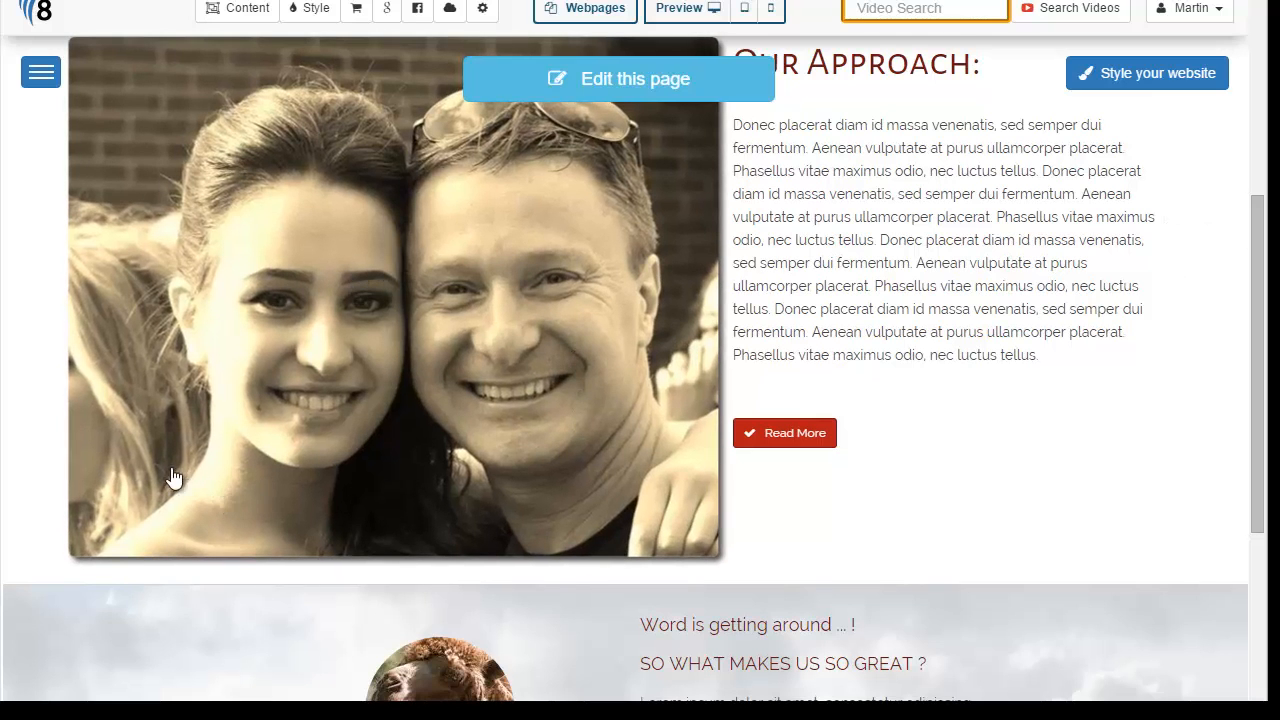
left_click_drag(1262, 385, 1248, 589)
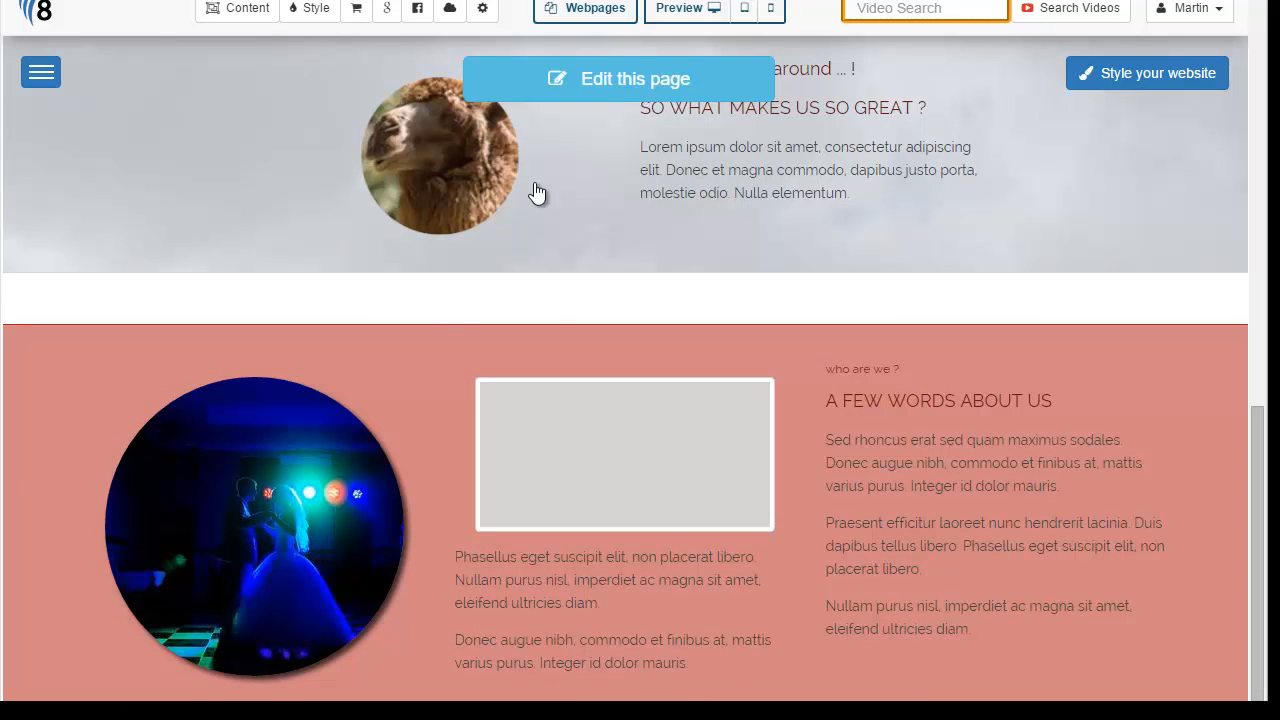
left_click_drag(1262, 412, 1262, 118)
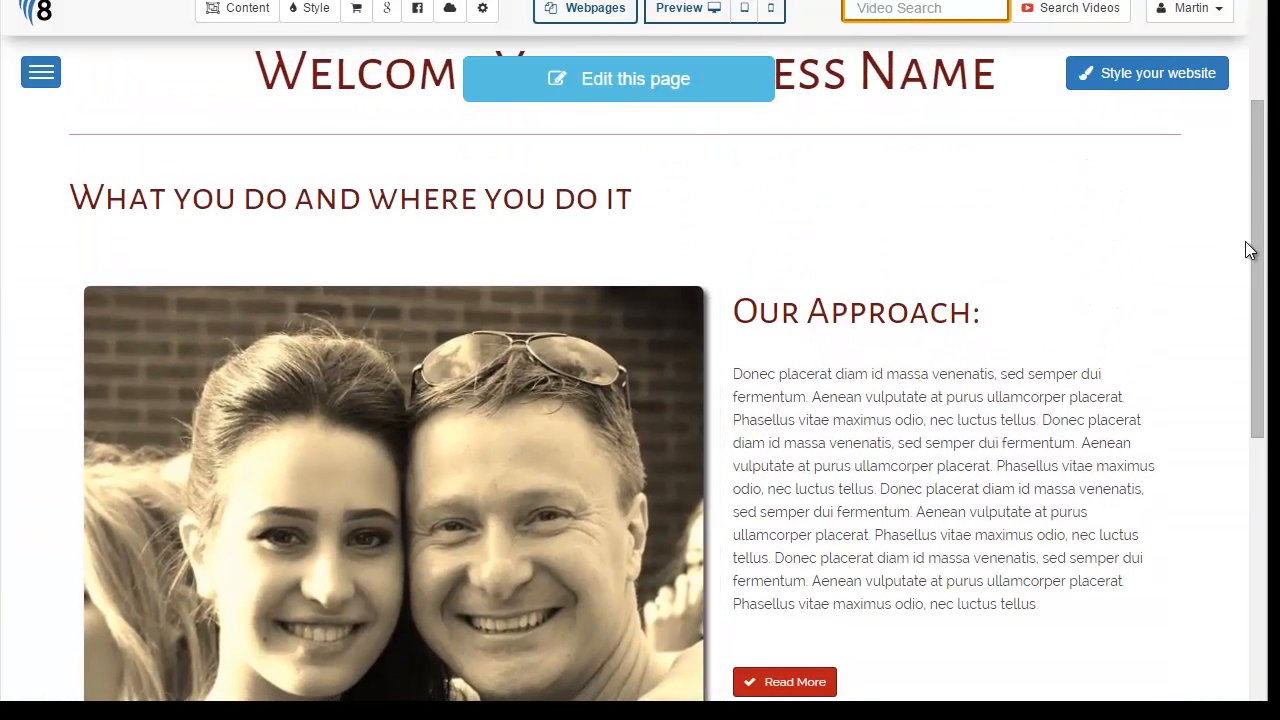
scroll(671, 352, "down", 1)
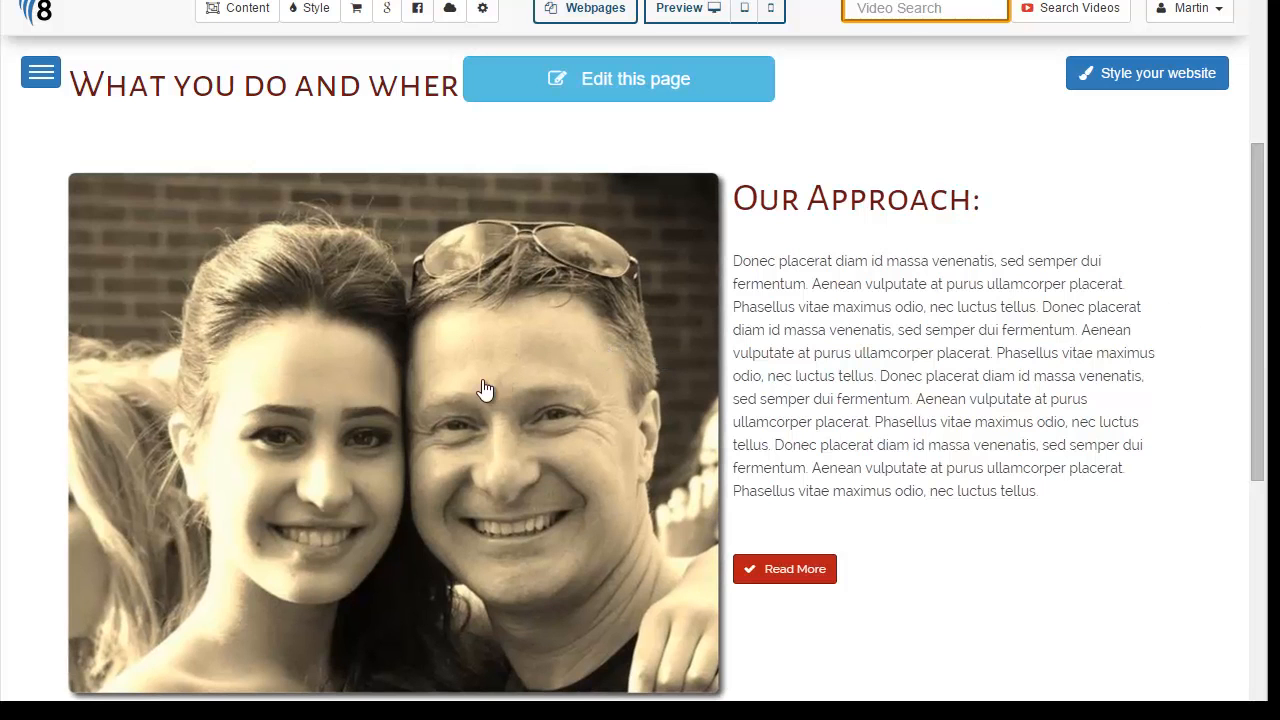
View the sepia couple photo and the round camel photo at enlarged size, closing each one
left_click(440, 412)
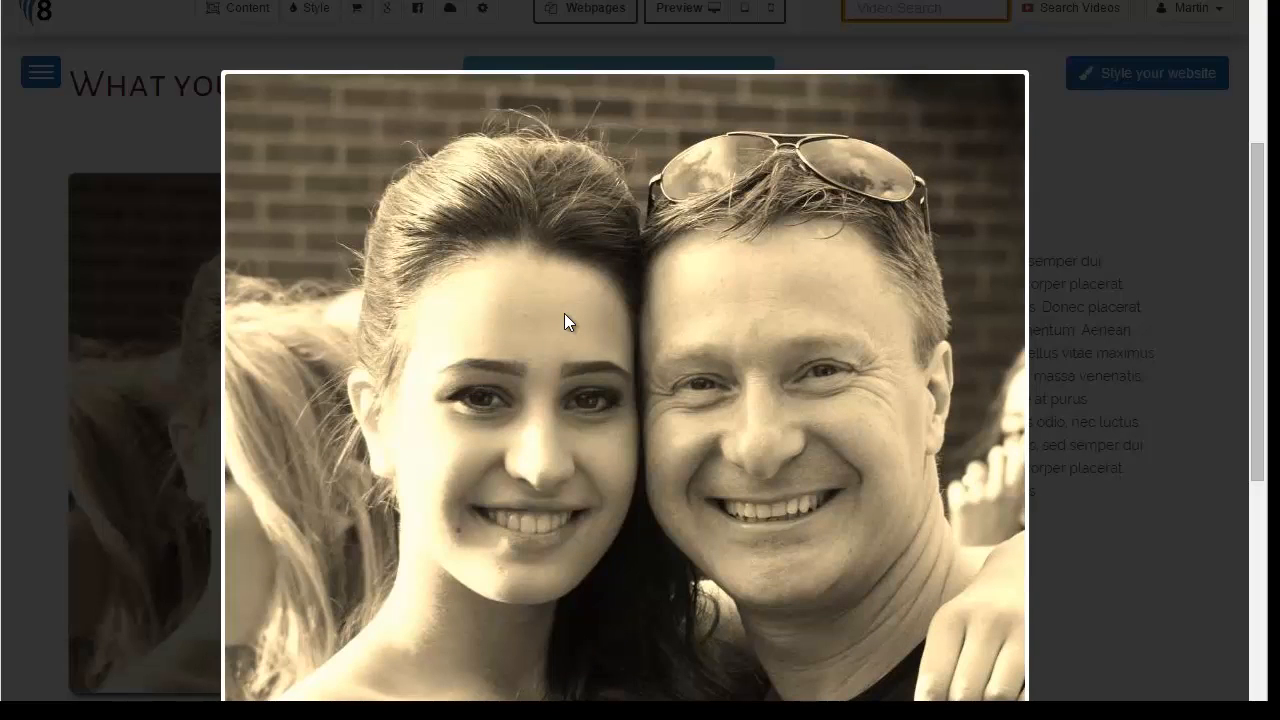
left_click(176, 150)
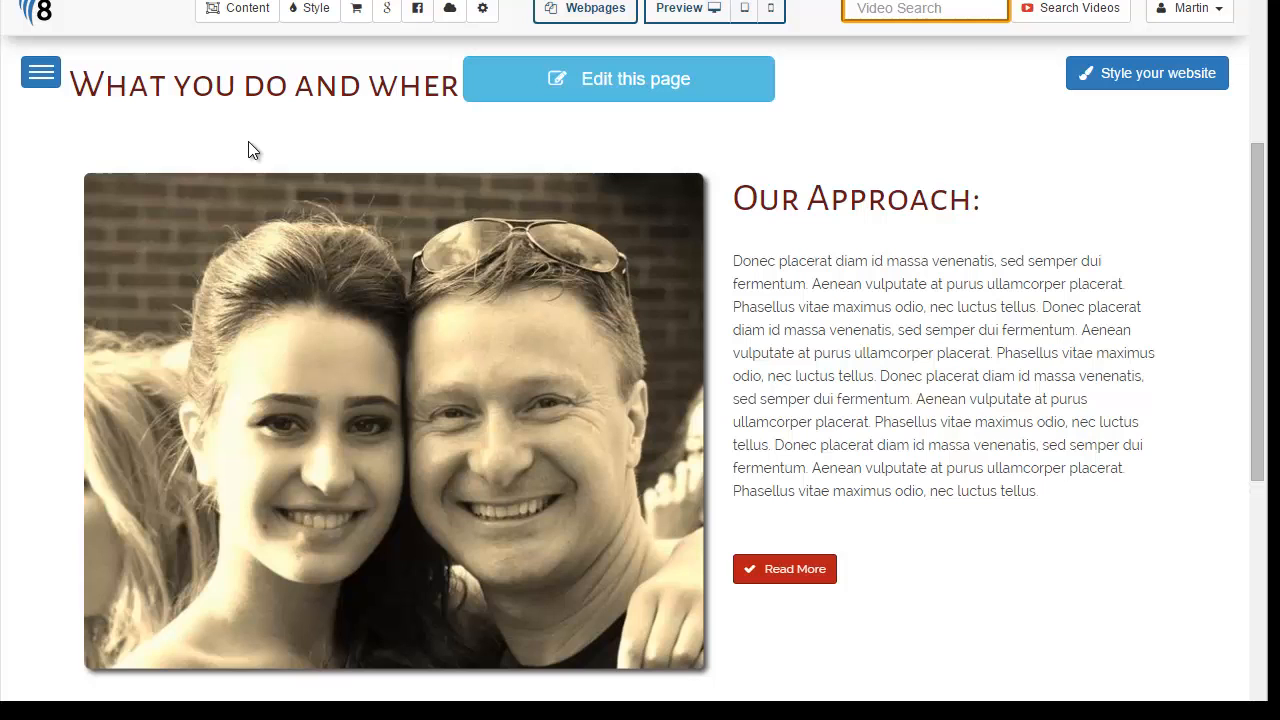
scroll(1257, 320, "down", 2)
scroll(523, 557, "down", 2)
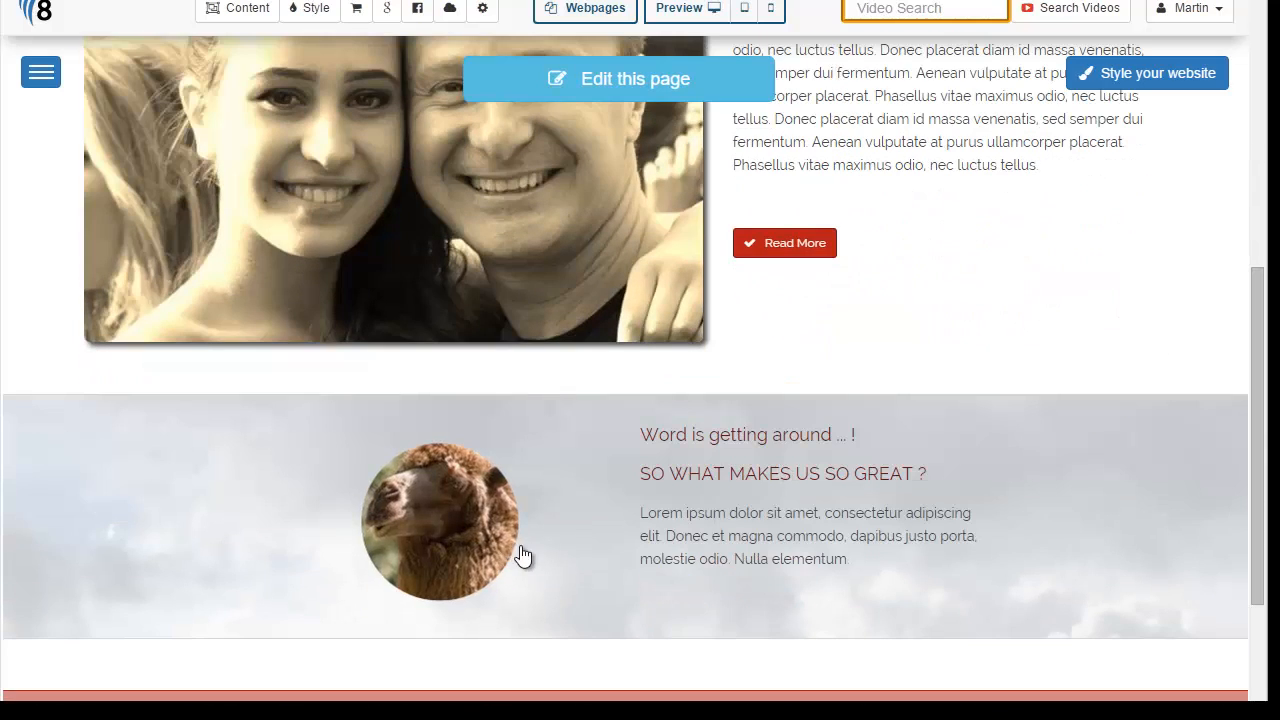
left_click(444, 542)
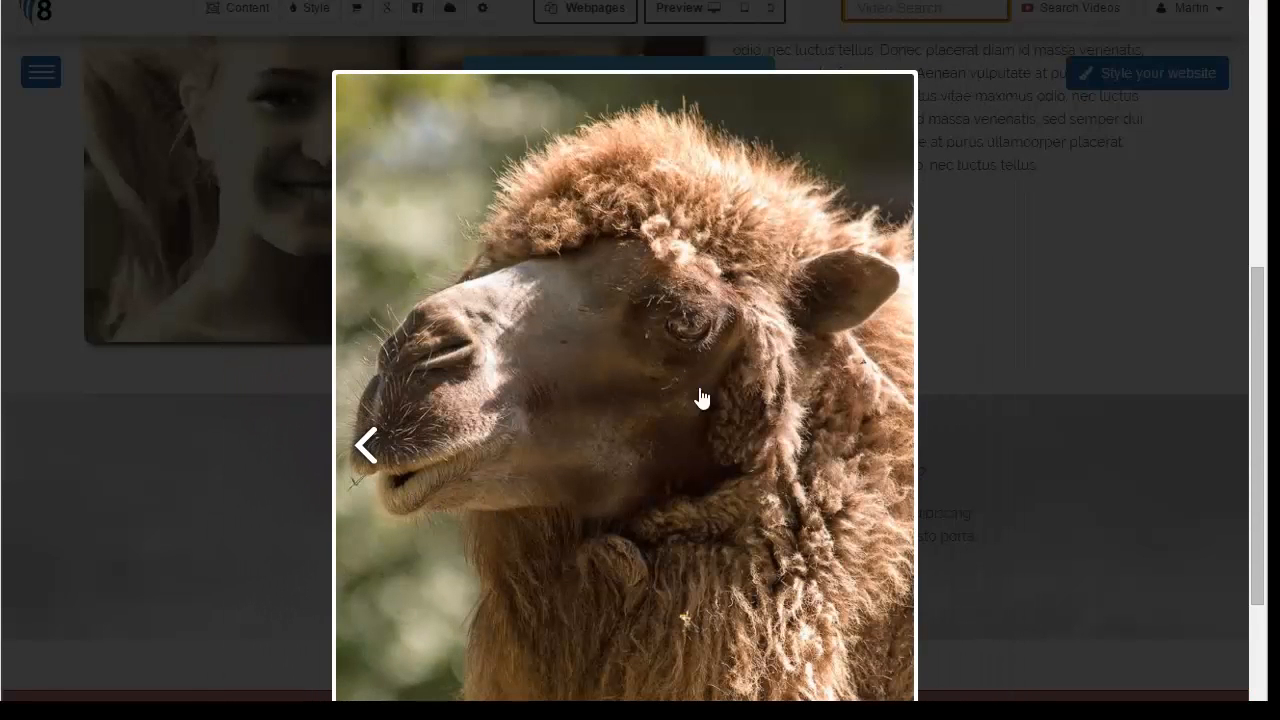
left_click(284, 385)
View the round dancing couple photo enlarged, switch to the previous image, close the viewer and return to the sepia couple photo
scroll(284, 383, "down", 6)
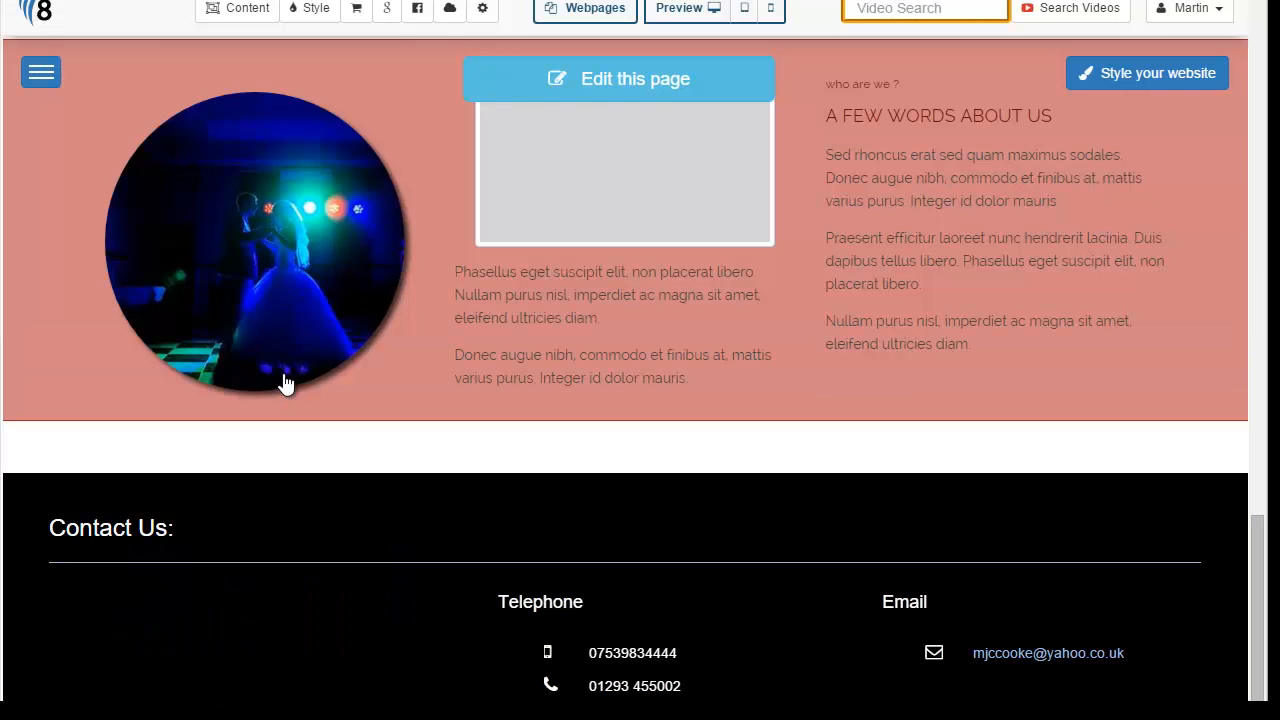
left_click(306, 309)
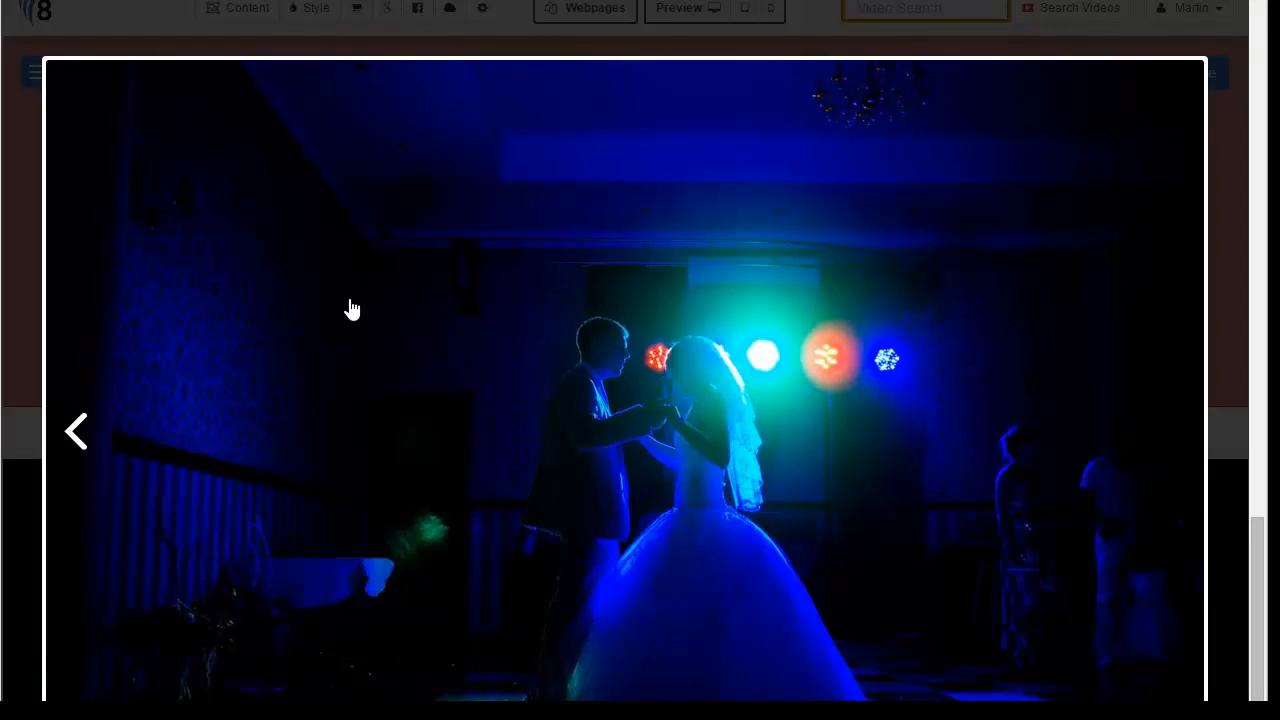
left_click(350, 309)
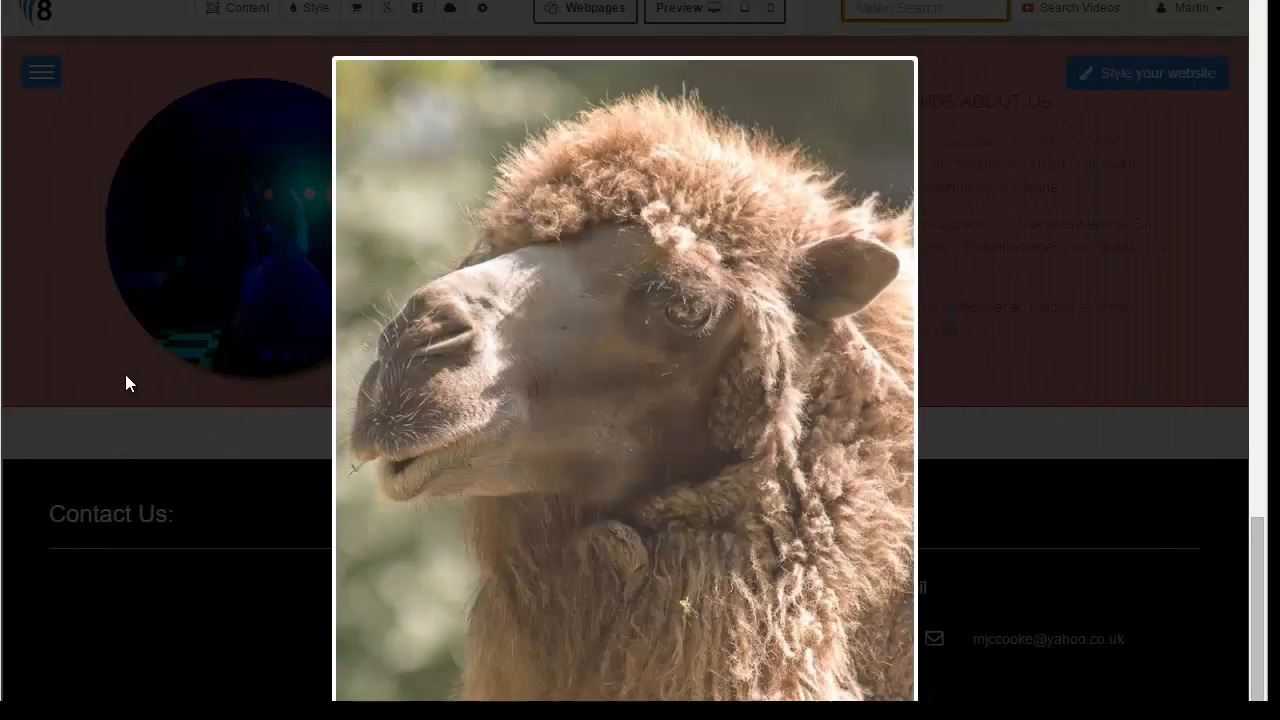
left_click(126, 376)
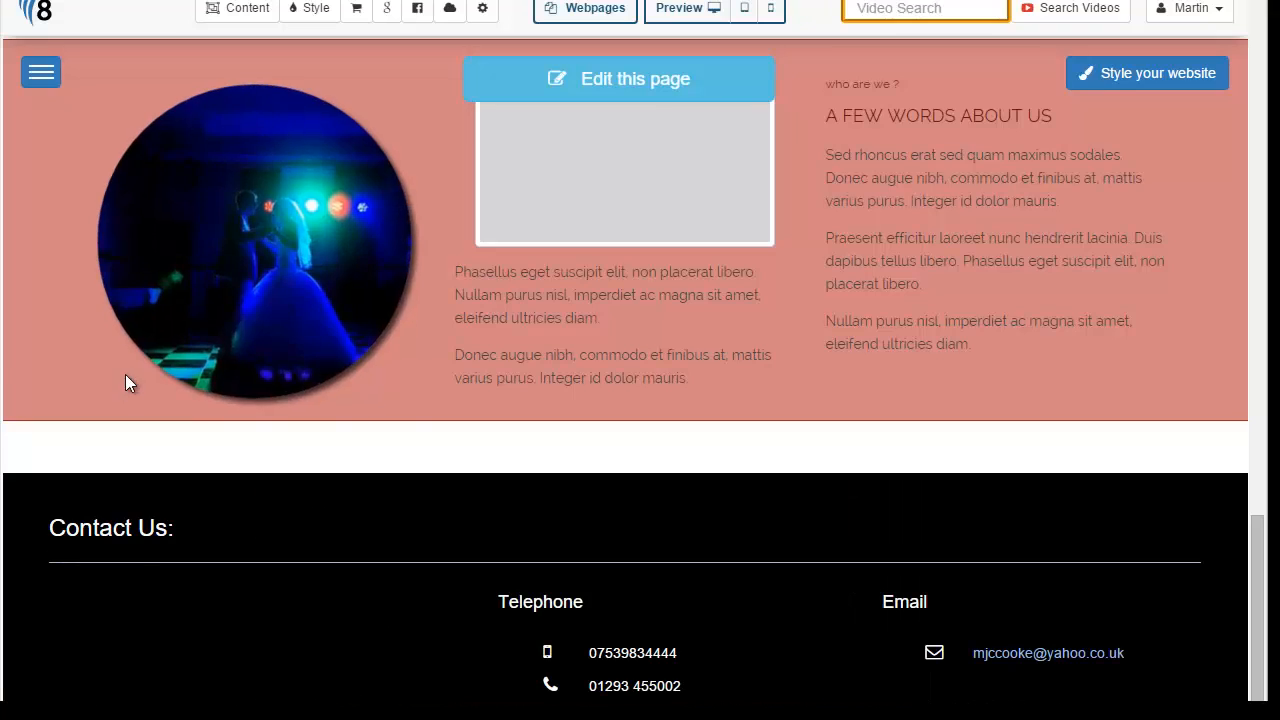
scroll(306, 357, "up", 10)
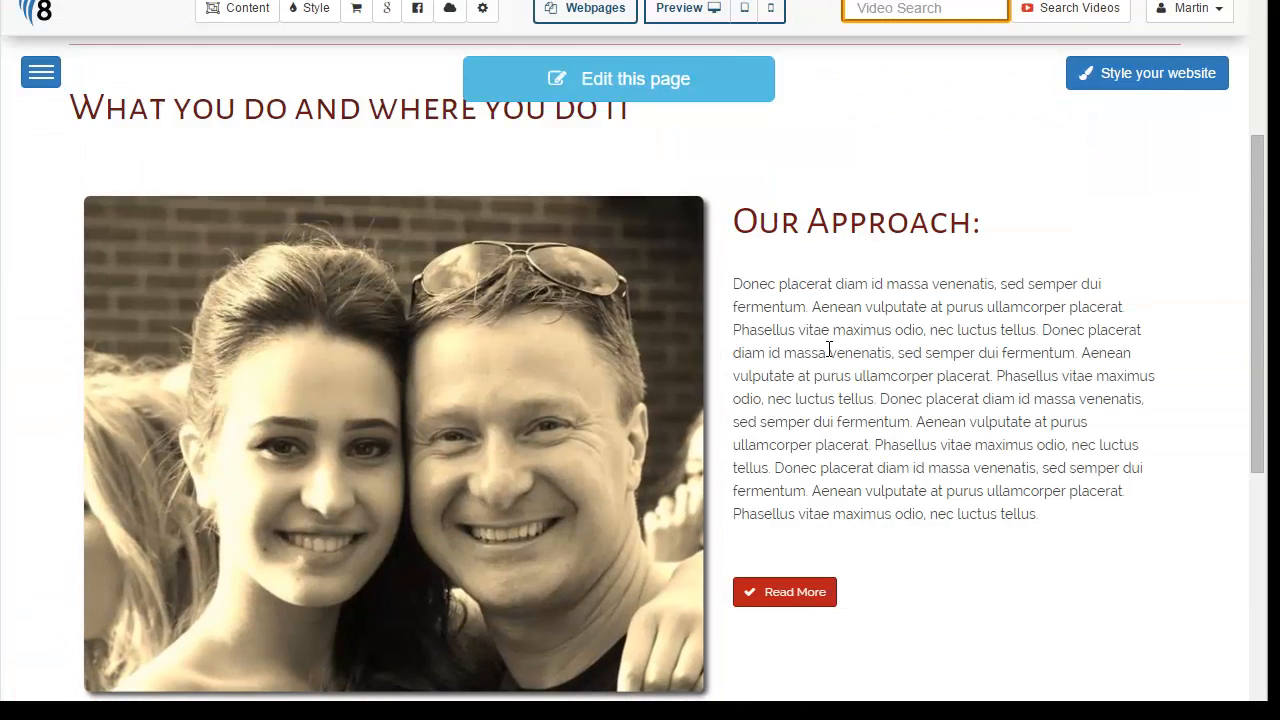